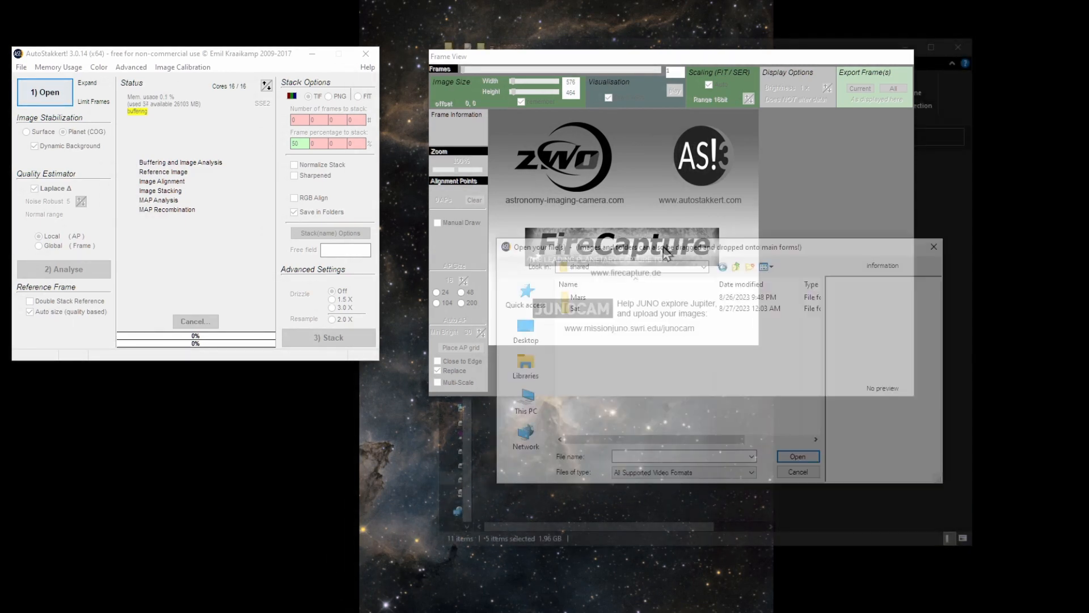
Open the five Saturn SER recordings from the 260823 folder
double_click(430, 226)
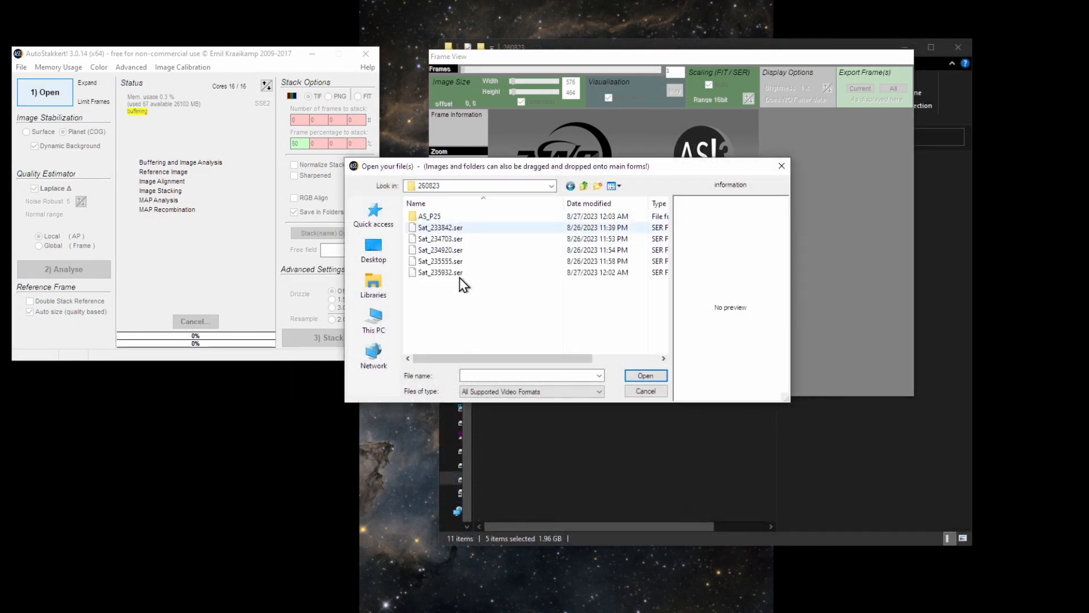
left_click(460, 276)
left_click(460, 229, "shift")
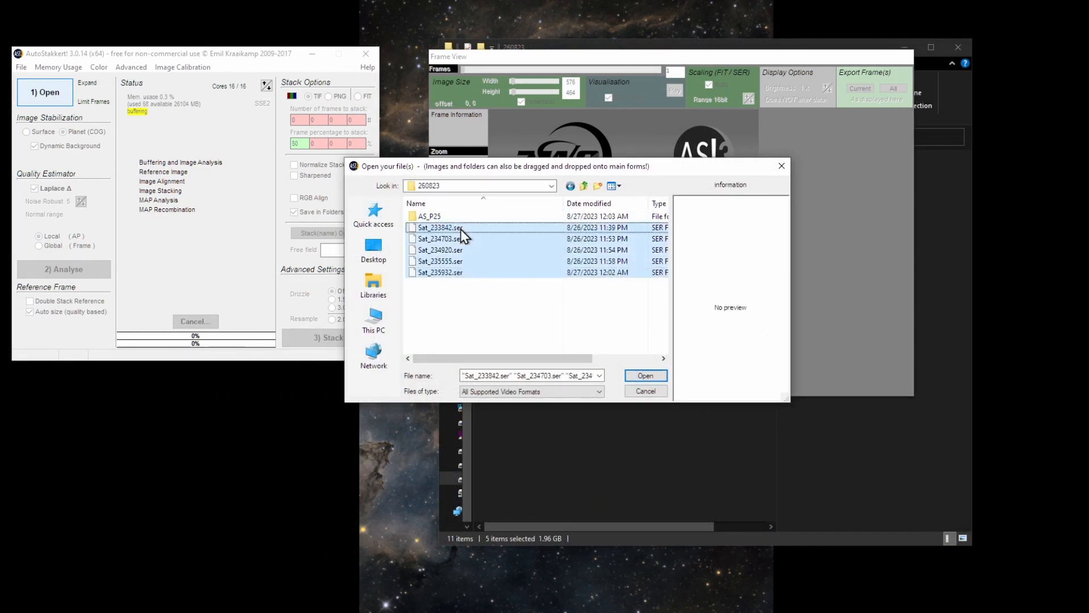
left_click(649, 376)
left_click_drag(637, 56, 545, 45)
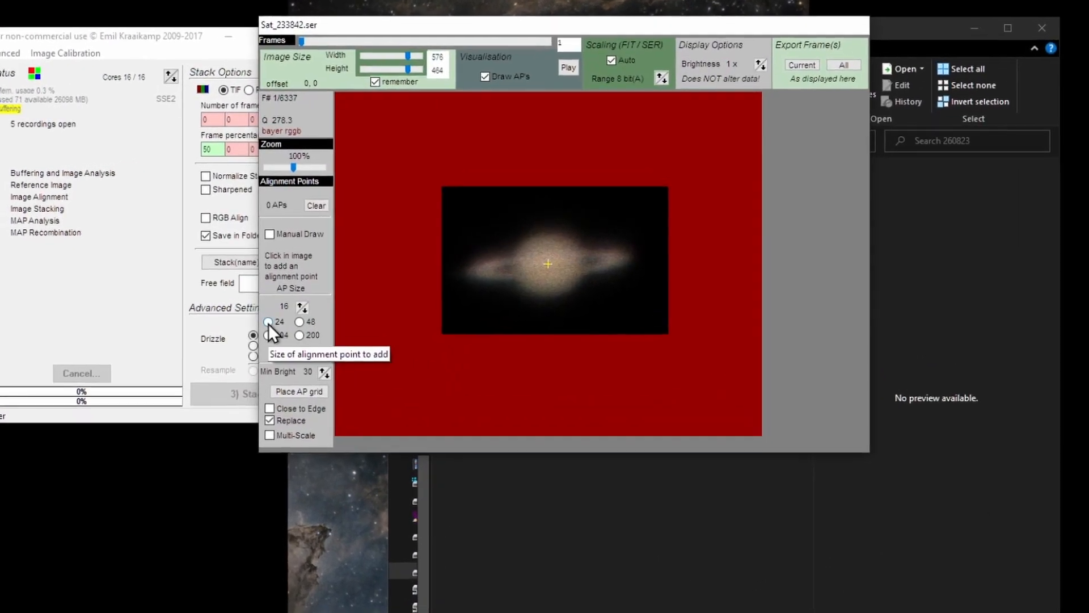
Set the alignment point size to 24 and place alignment points across Saturn's globe and rings
left_click(303, 303)
left_click(566, 239)
left_click(569, 261)
left_click(550, 259)
left_click(534, 253)
left_click(541, 236)
left_click(537, 272)
left_click_drag(333, 50, 357, 53)
Add more alignment points around Saturn's globe and ring edges
left_click_drag(243, 24, 184, 28)
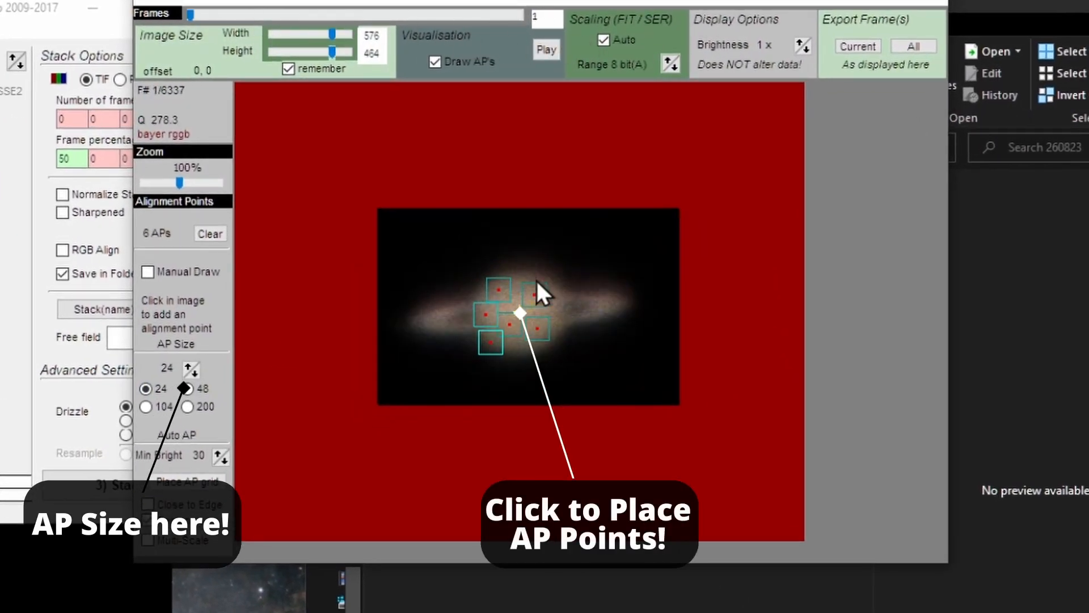
left_click(533, 277)
left_click(554, 315)
left_click(533, 337)
left_click(509, 331)
left_click(509, 299)
left_click(436, 318)
left_click(613, 301)
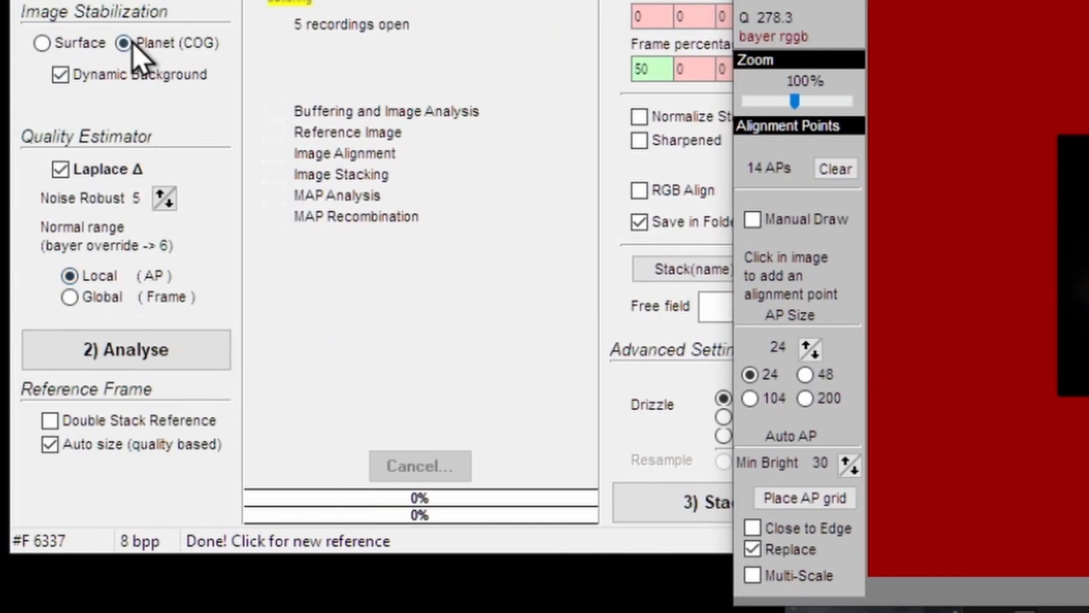
Analyse the loaded recordings for frame quality
left_click(119, 351)
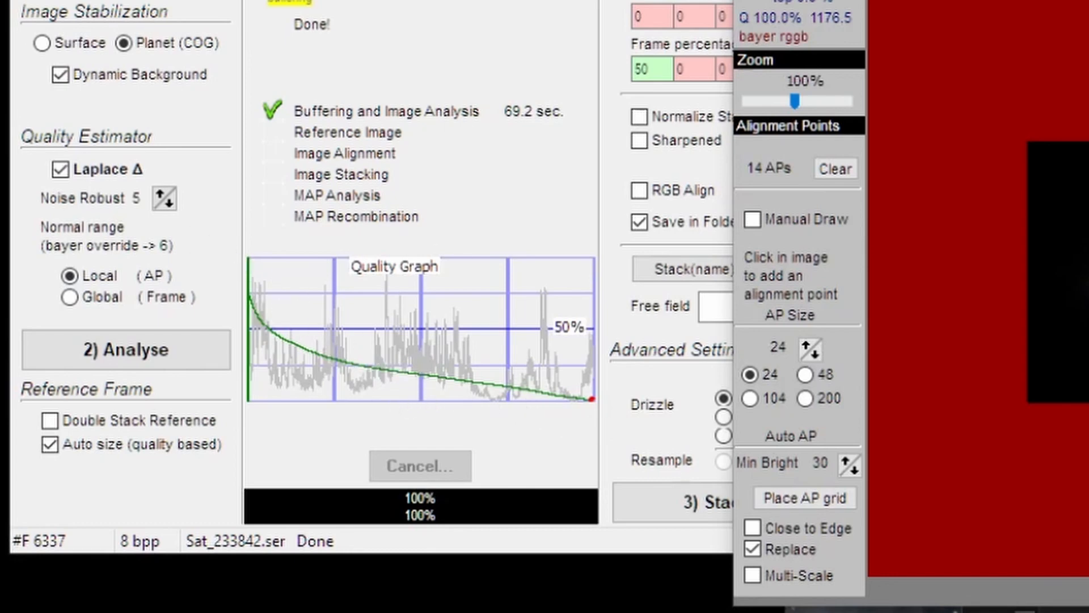
left_click_drag(442, 0, 458, 26)
left_click(680, 97)
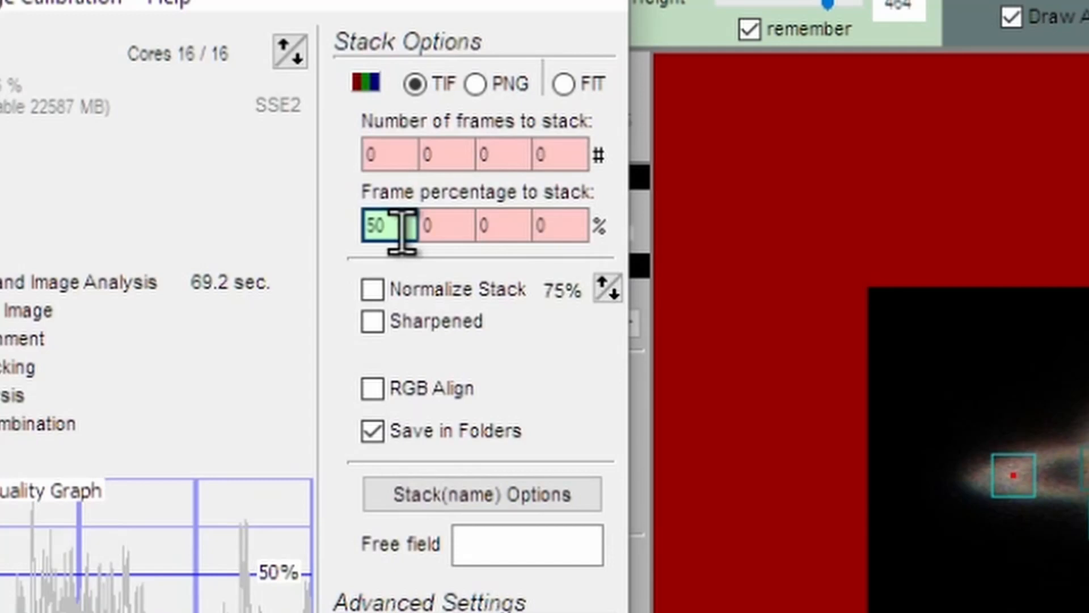
Set frame percentages to stack to 10 and 20 %, and enable Normalize Stack and Sharpened
double_click(402, 227)
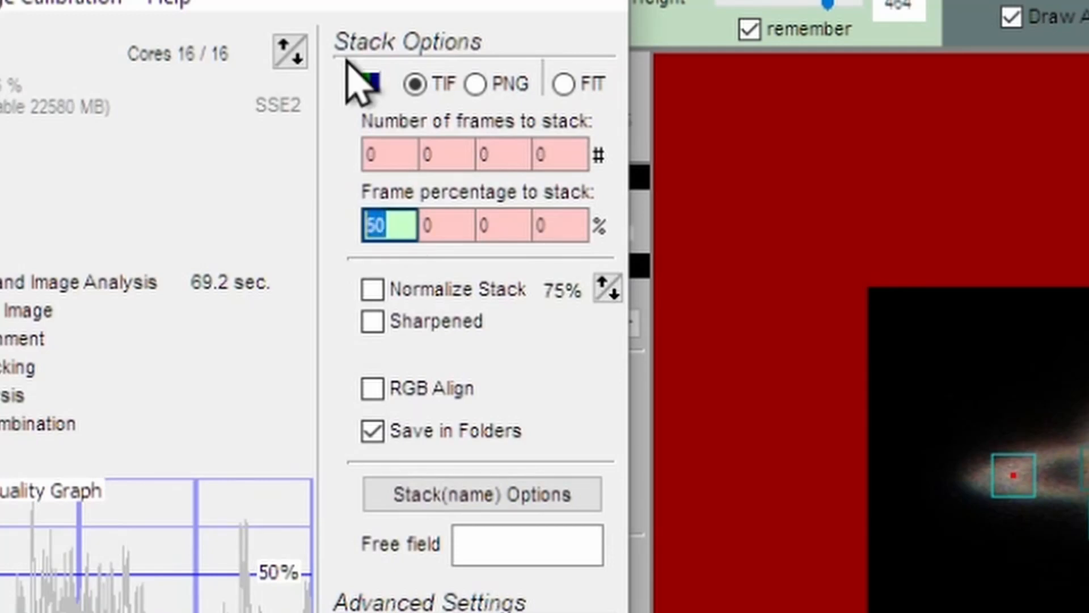
type("10")
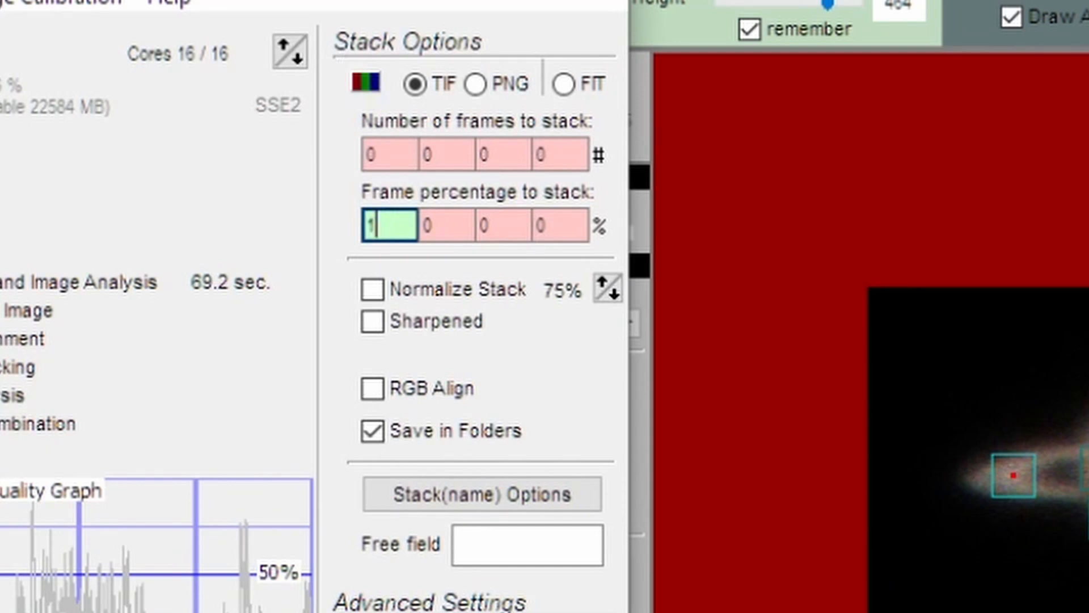
double_click(437, 225)
type("20")
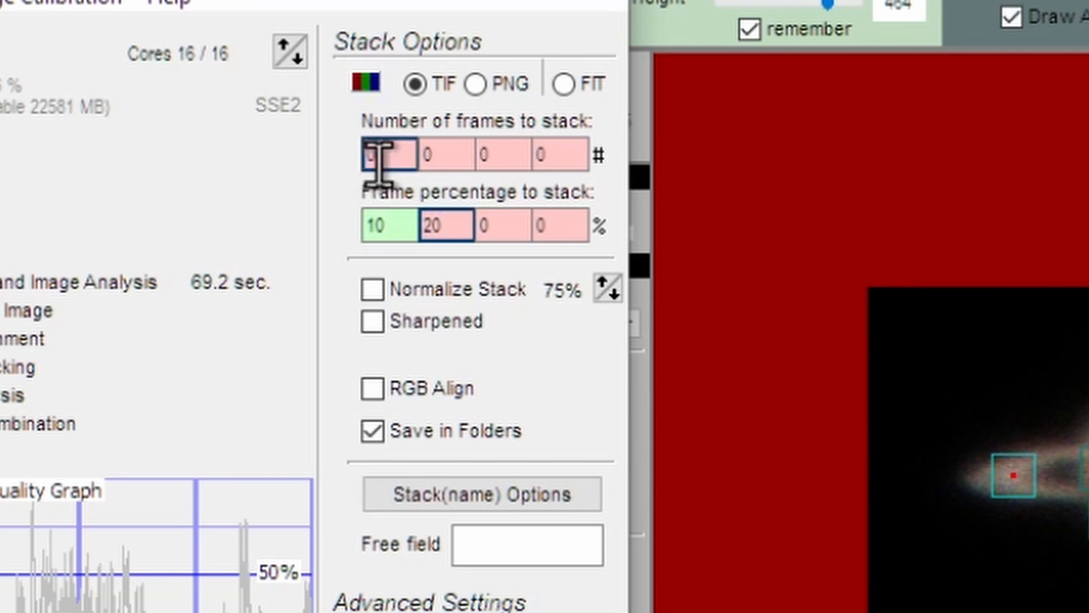
left_click(373, 291)
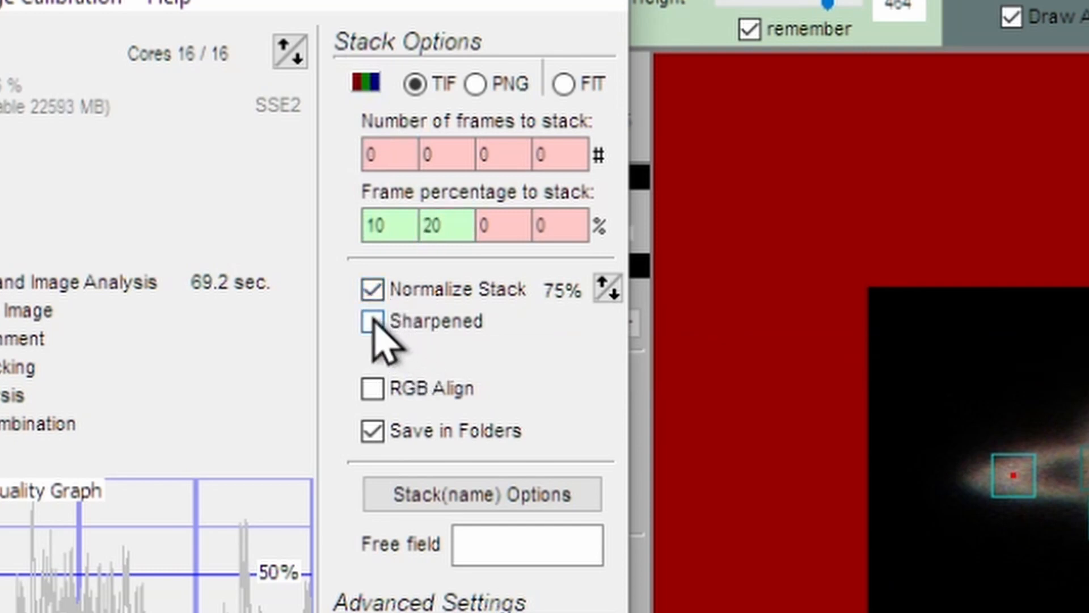
left_click(373, 321)
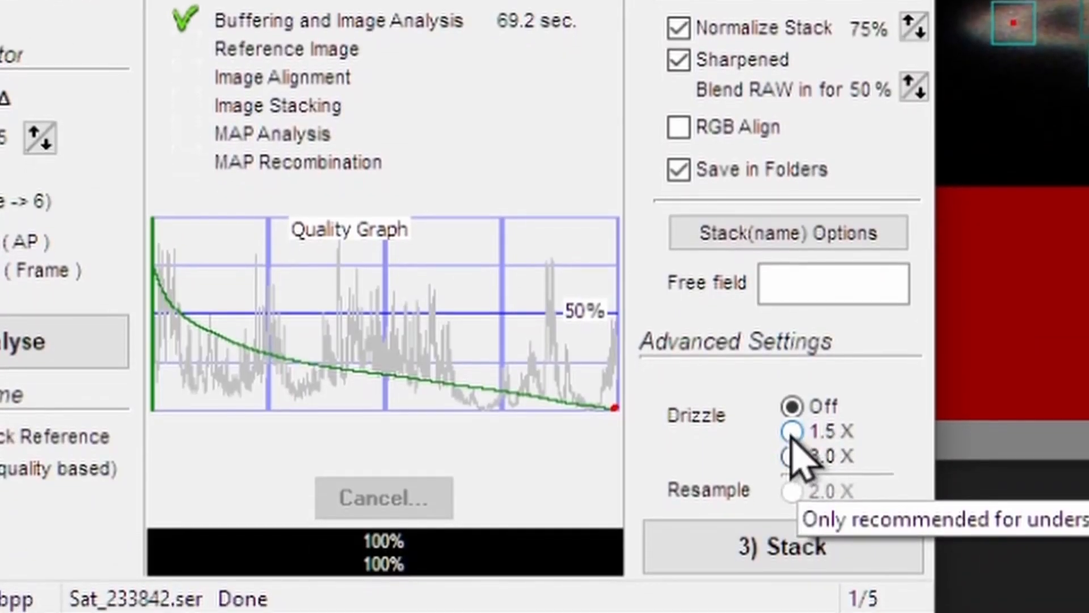
Set Drizzle to 1.5 X and stack the recordings
left_click(792, 438)
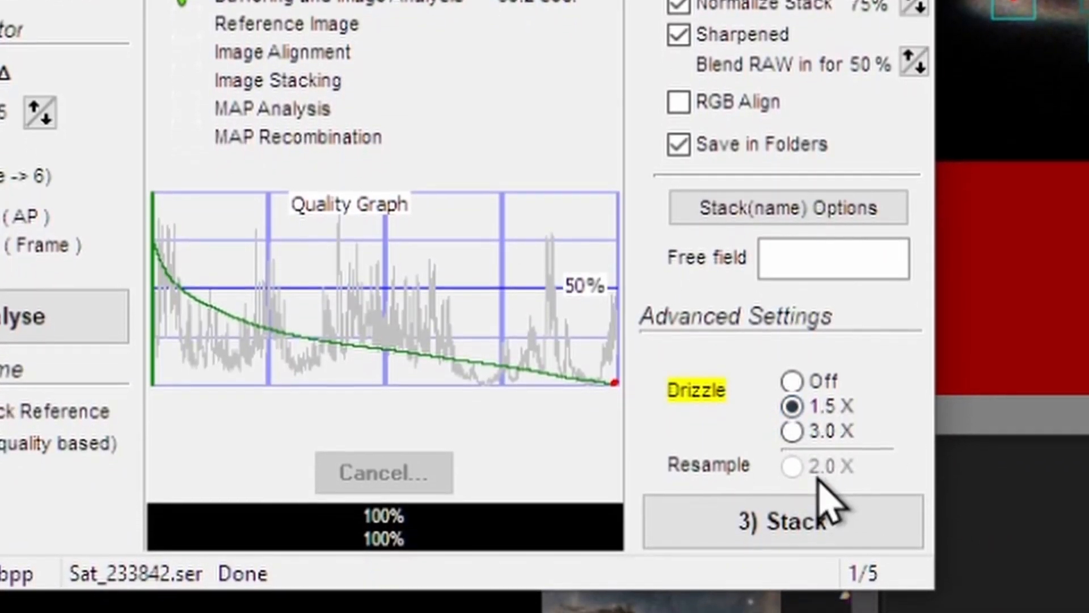
left_click(793, 436)
left_click(793, 408)
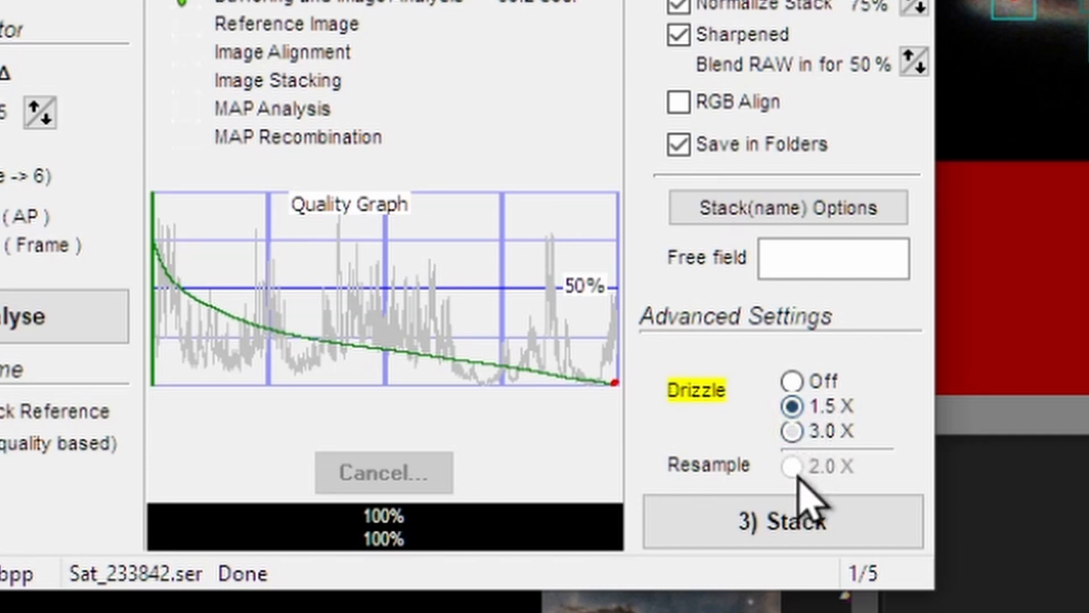
left_click(804, 523)
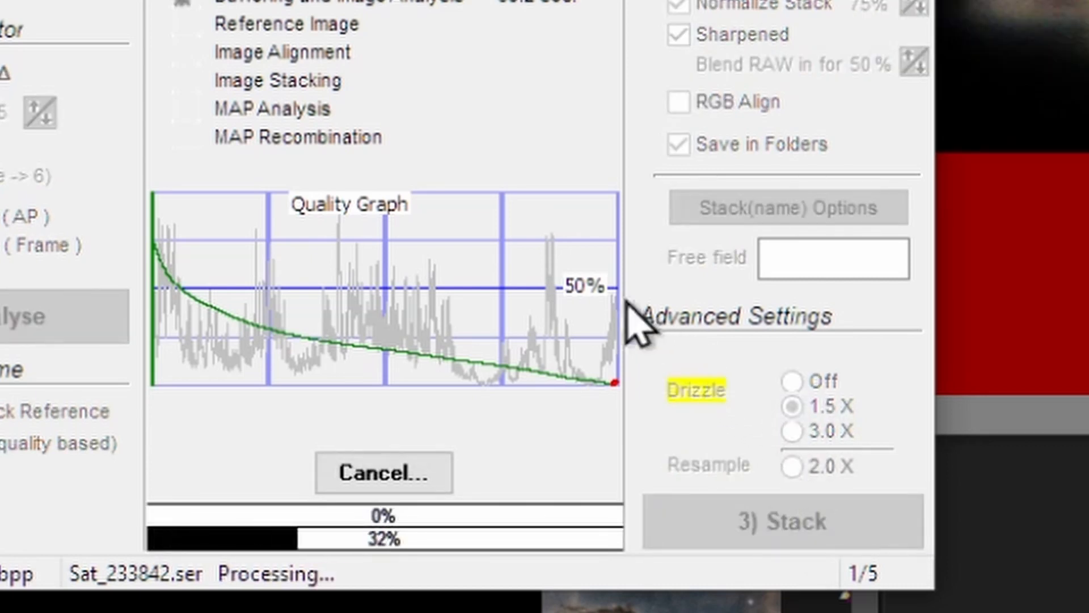
mouse_move(601, 301)
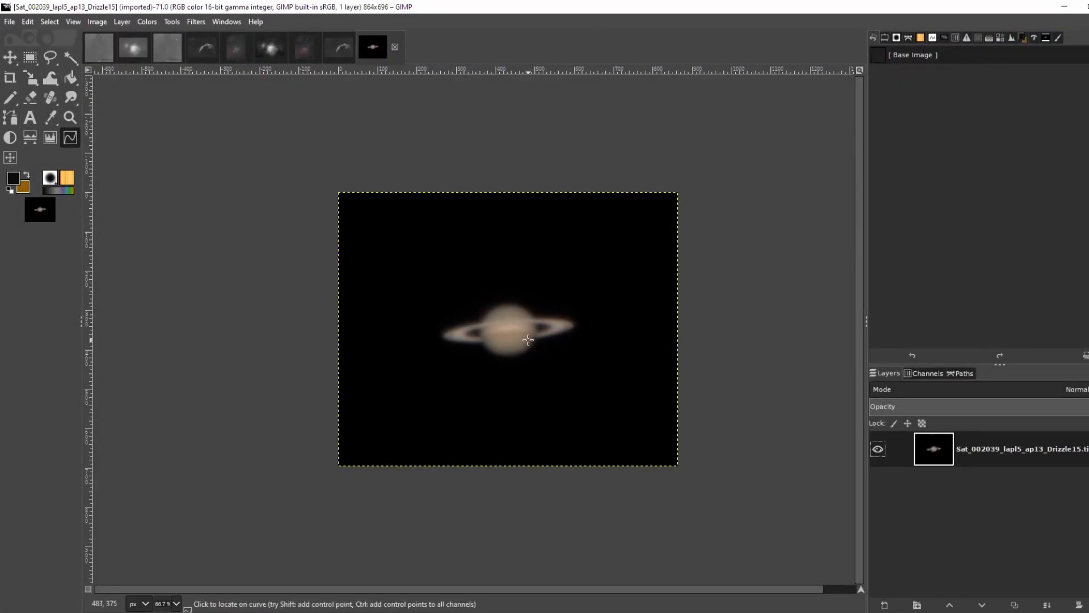
Run Wavelet-decompose with 5 scales on the stacked Saturn image
scroll(523, 337, "up", 2)
scroll(523, 336, "down", 1)
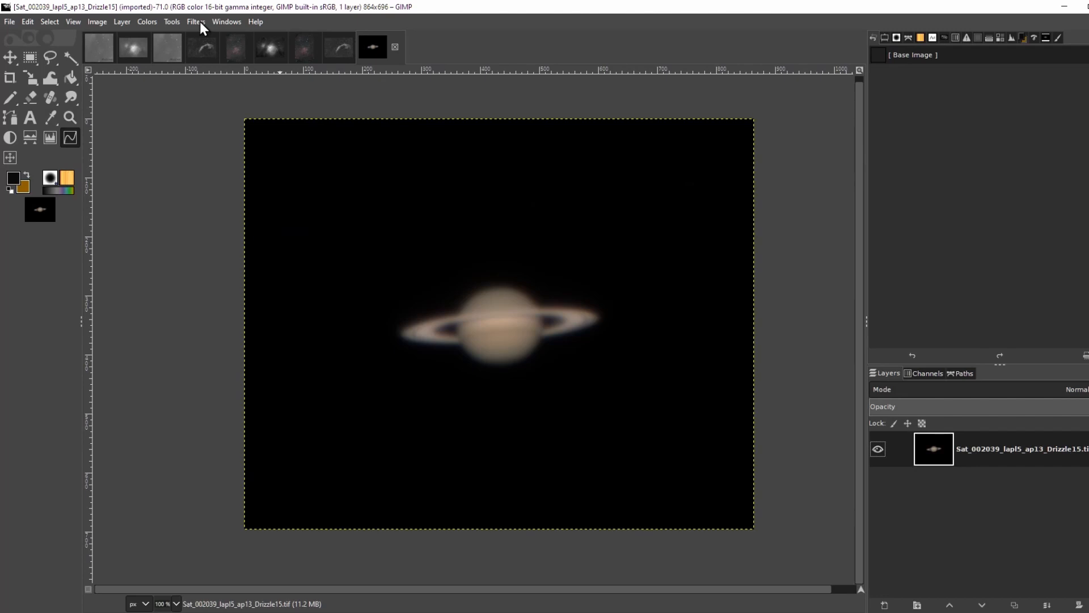
left_click(199, 22)
mouse_move(214, 122)
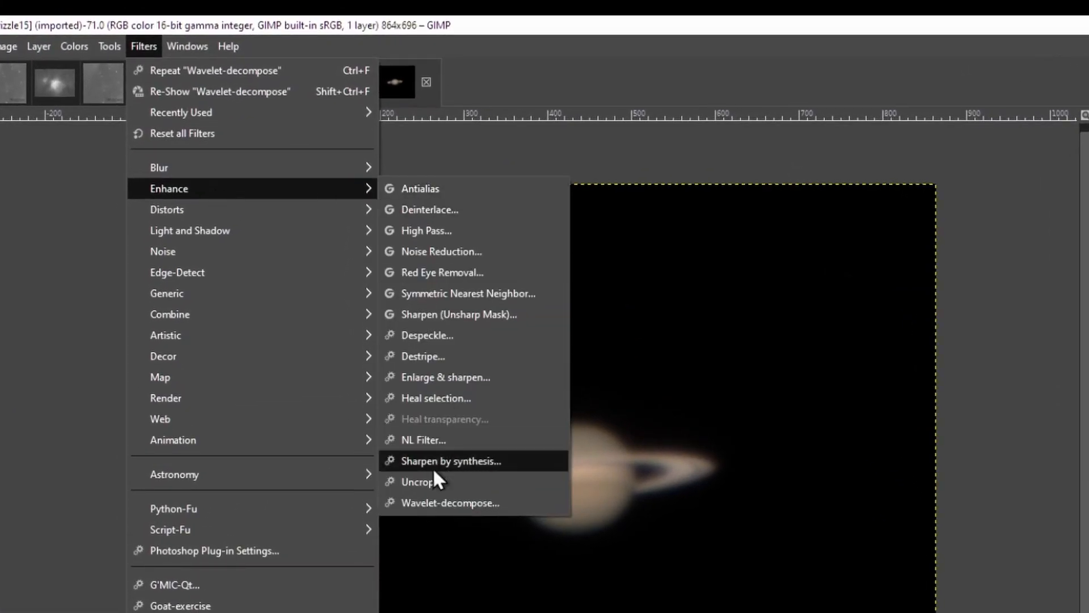
left_click(433, 502)
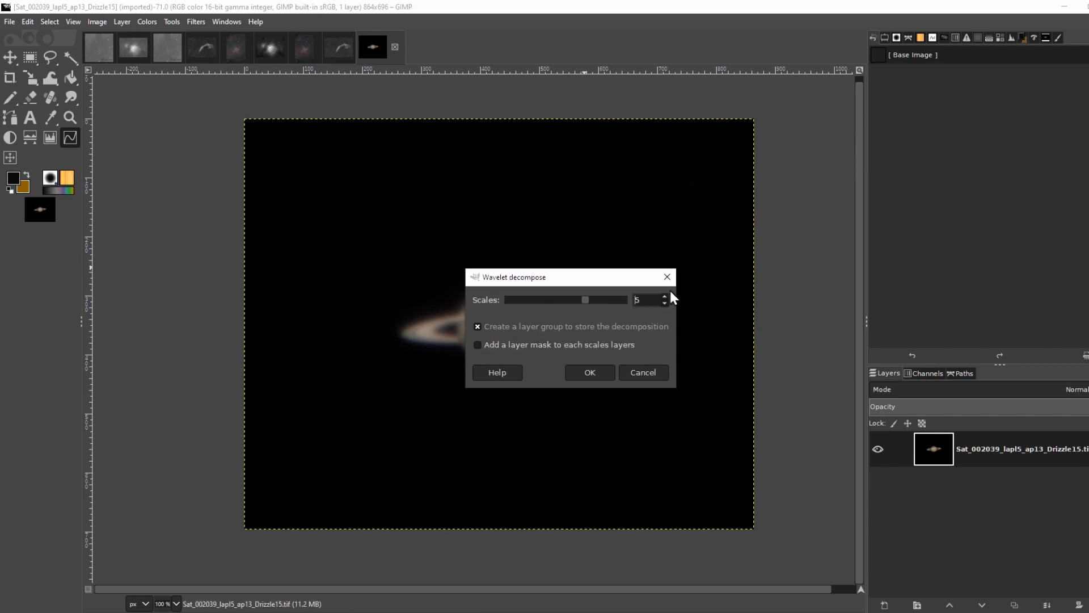
left_click(605, 373)
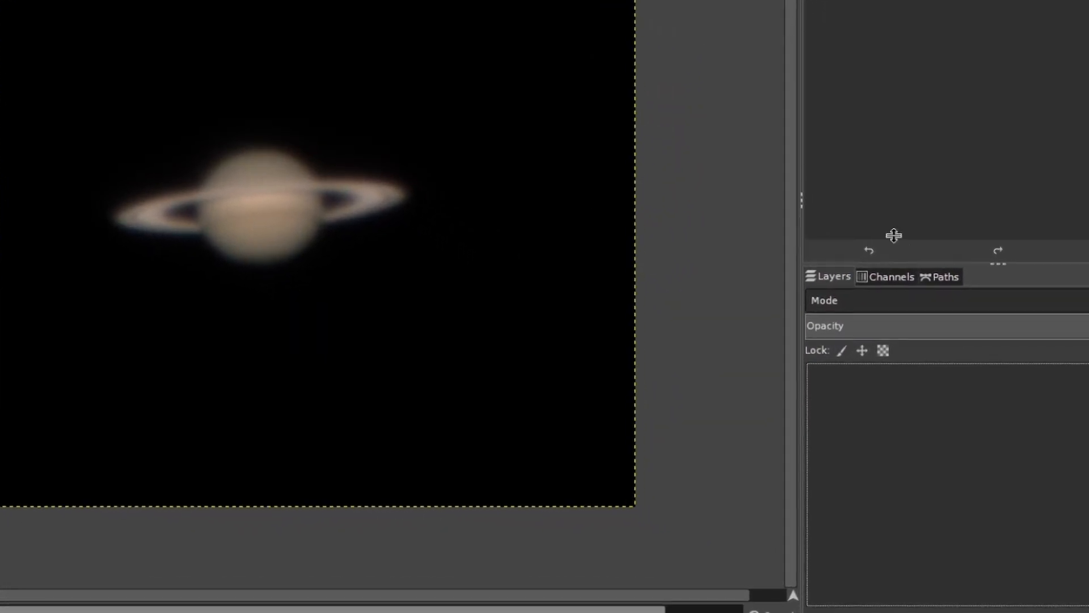
Duplicate the Scale 2 layer and apply a Gaussian Blur of size 0.50 to the copy
scroll(987, 414, "up", 3)
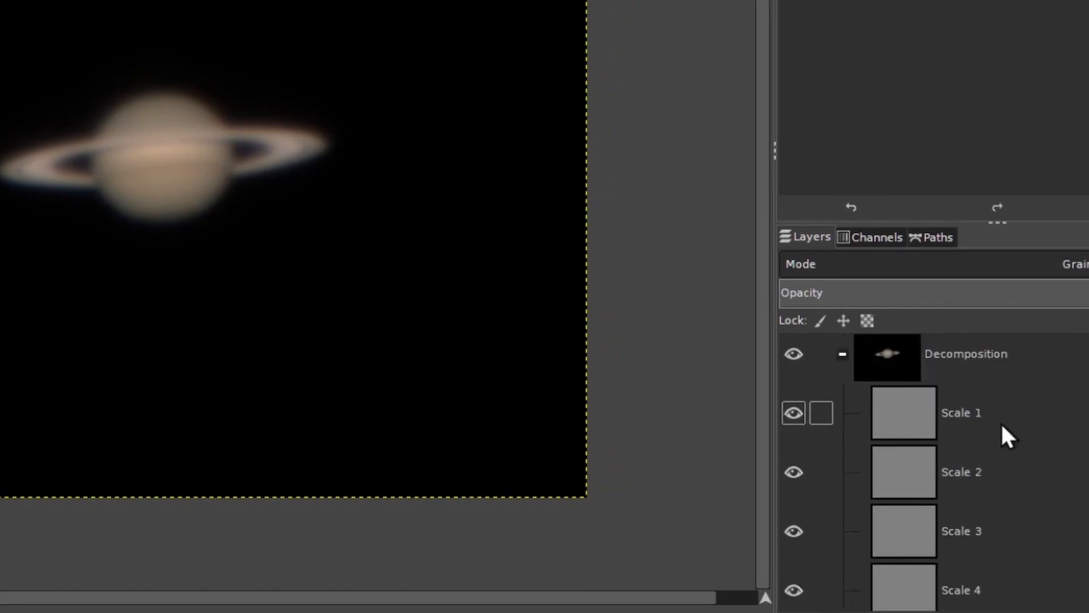
left_click(971, 479)
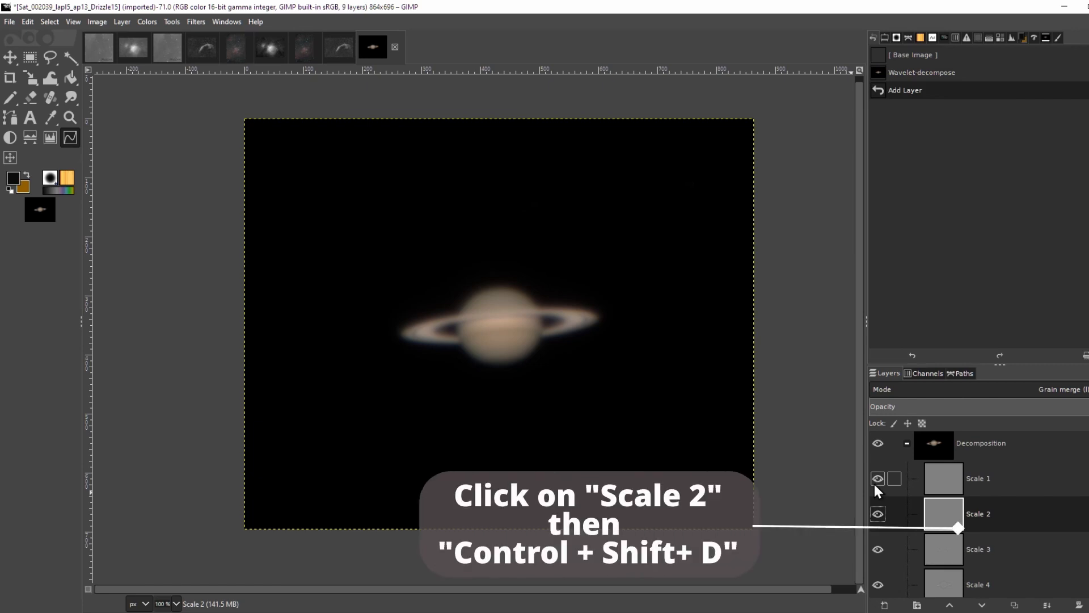
key("ctrl+shift+d")
left_click(196, 22)
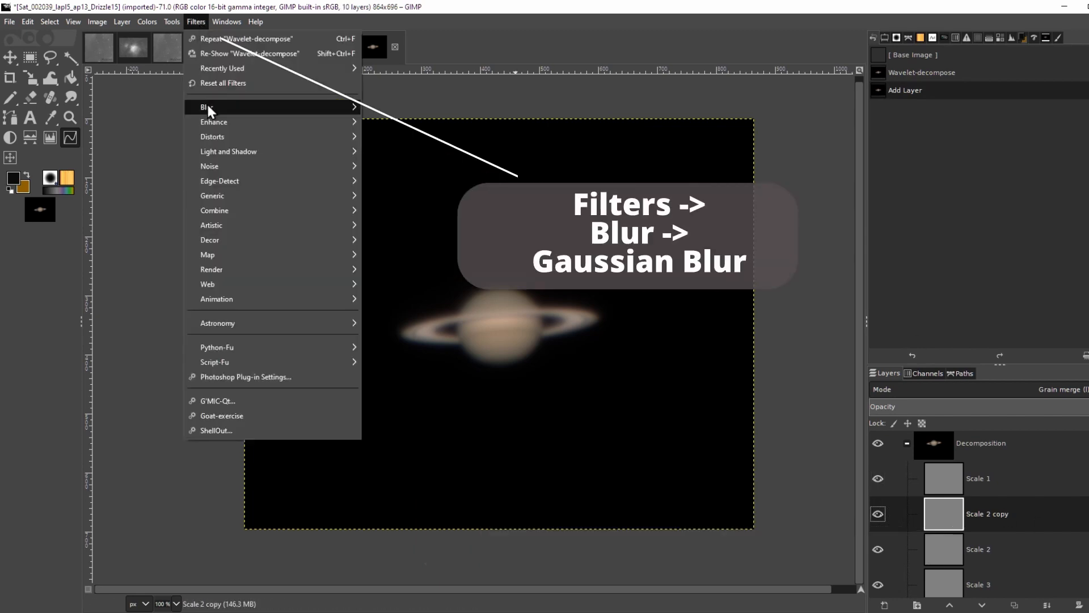
mouse_move(255, 107)
left_click(412, 128)
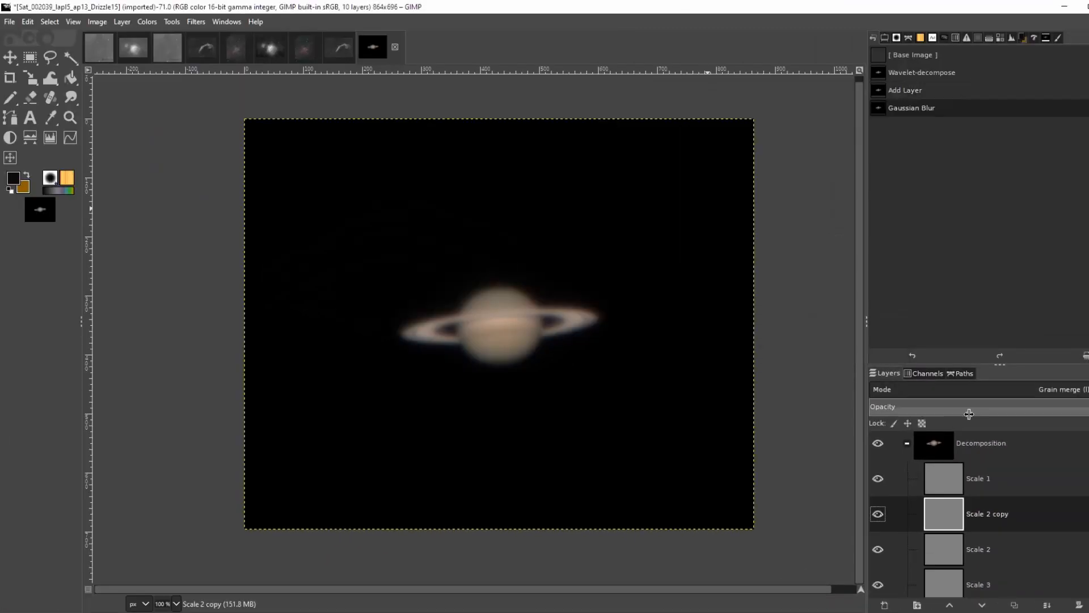
key("plus")
Duplicate the blurred Scale 2 copy layer repeatedly to build up many copies
key("ctrl+shift+d")
key("ctrl+shift+d")
key("ctrl+shift+d")
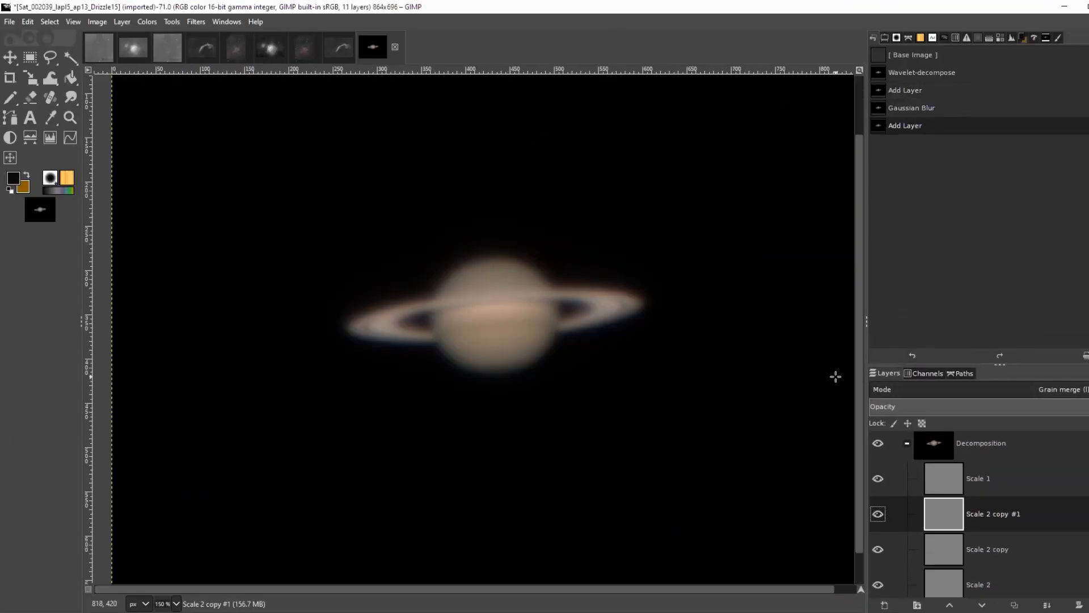
key("ctrl+shift+d")
key("ctrl+shift+d")
key("ctrl+shift+d")
key("ctrl+shift+d")
key("ctrl+shift+d")
key("ctrl+shift+d")
key("ctrl+shift+d")
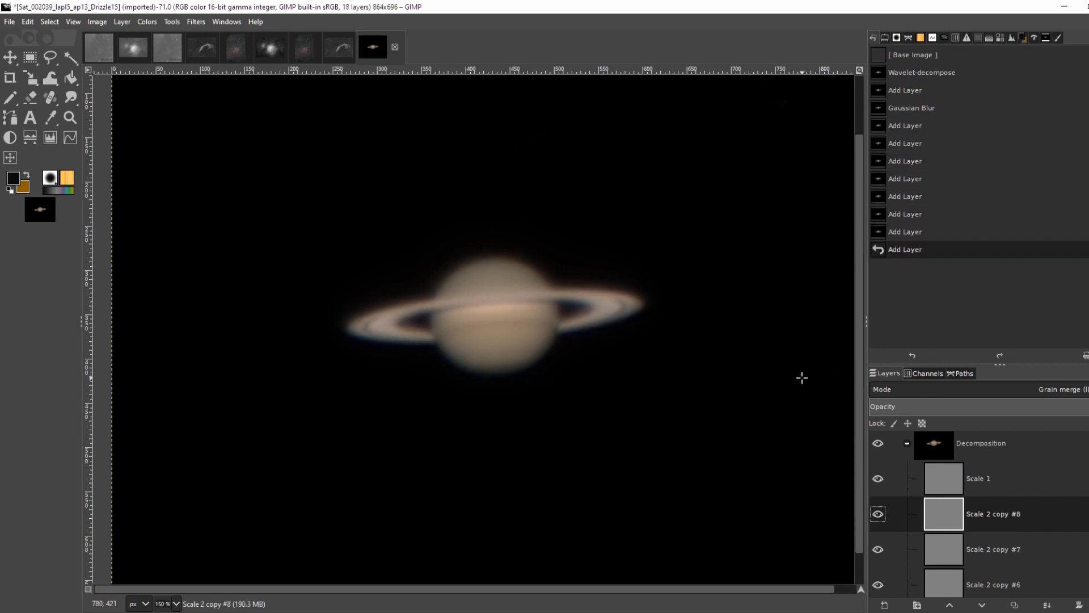
key("ctrl+shift+d")
key("ctrl+shift+d")
key("ctrl+shift+d")
key("ctrl+shift+d")
key("ctrl+shift+d")
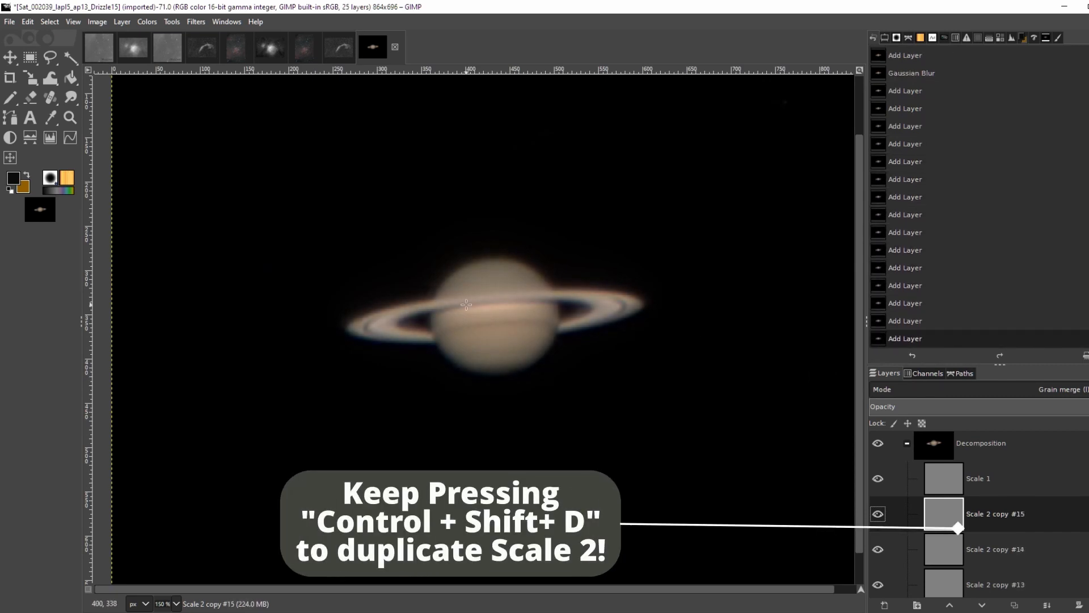
key("3")
key("ctrl+shift+d")
key("1")
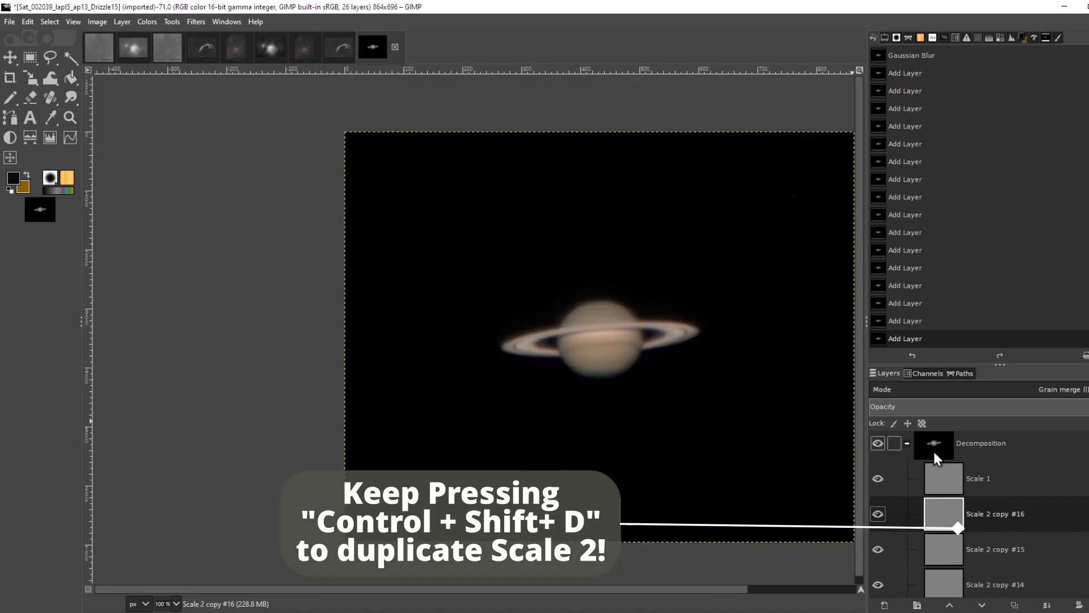
Duplicate the Scale 3 layer and apply a Gaussian Blur of size 1.50 to the copy
left_click(973, 479)
key("3")
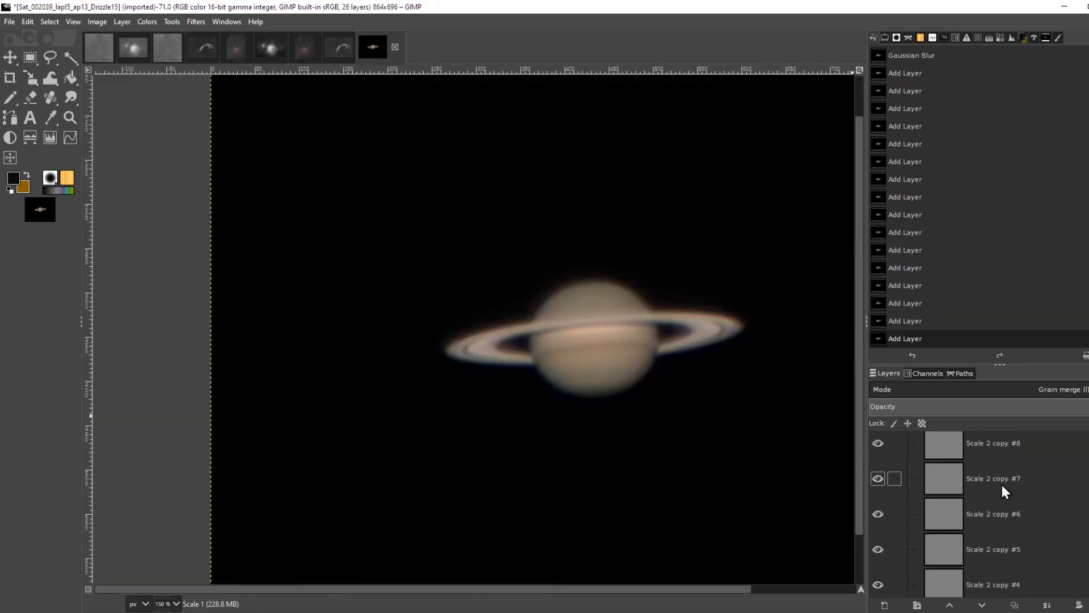
scroll(985, 502, "down", 4)
left_click(990, 542)
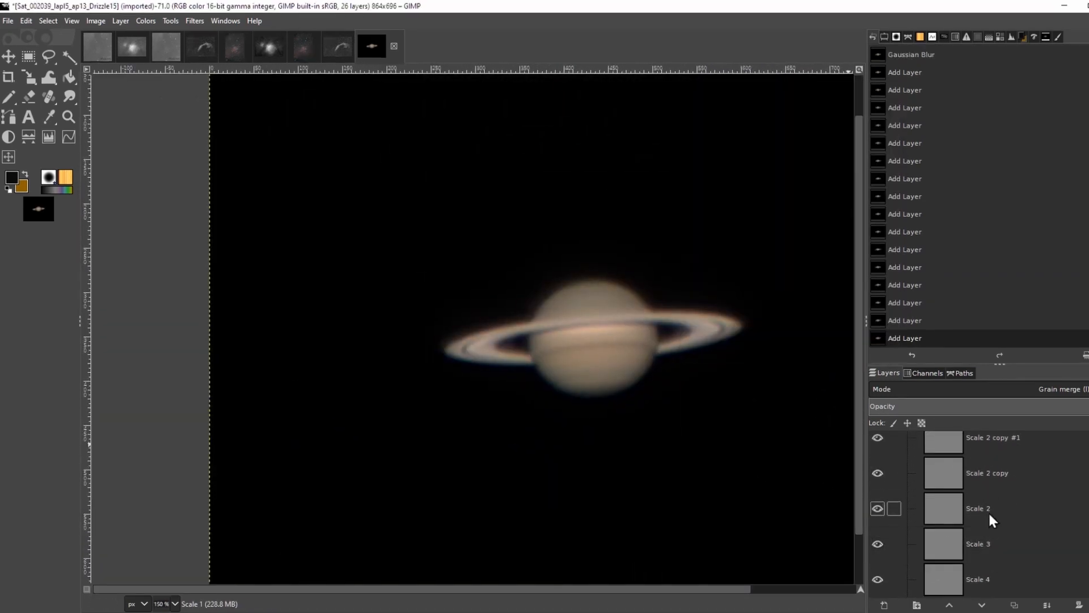
key("ctrl+shift+d")
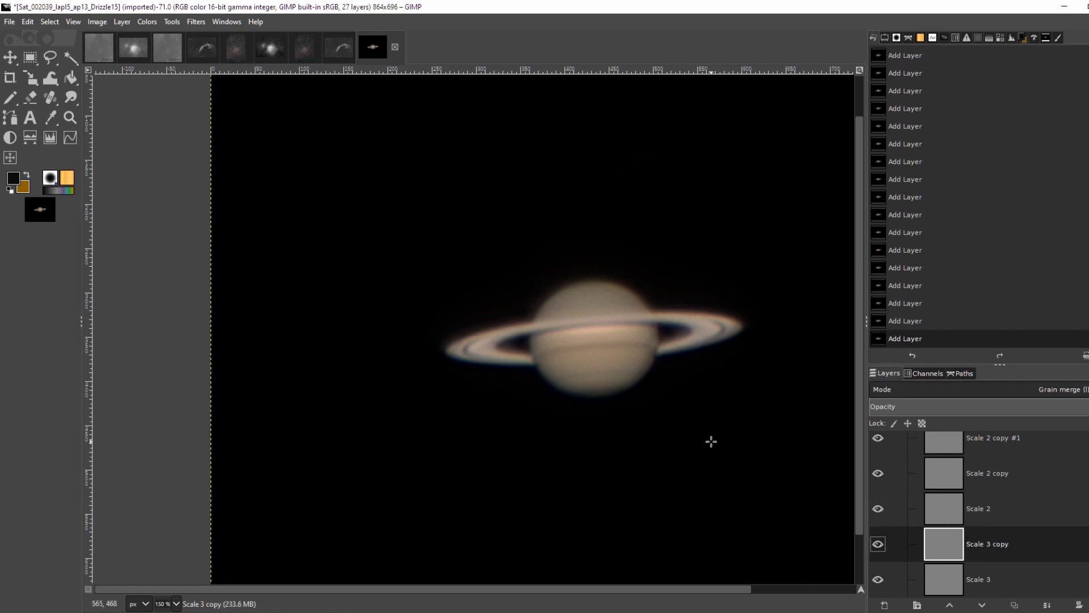
key("ctrl+shift+f")
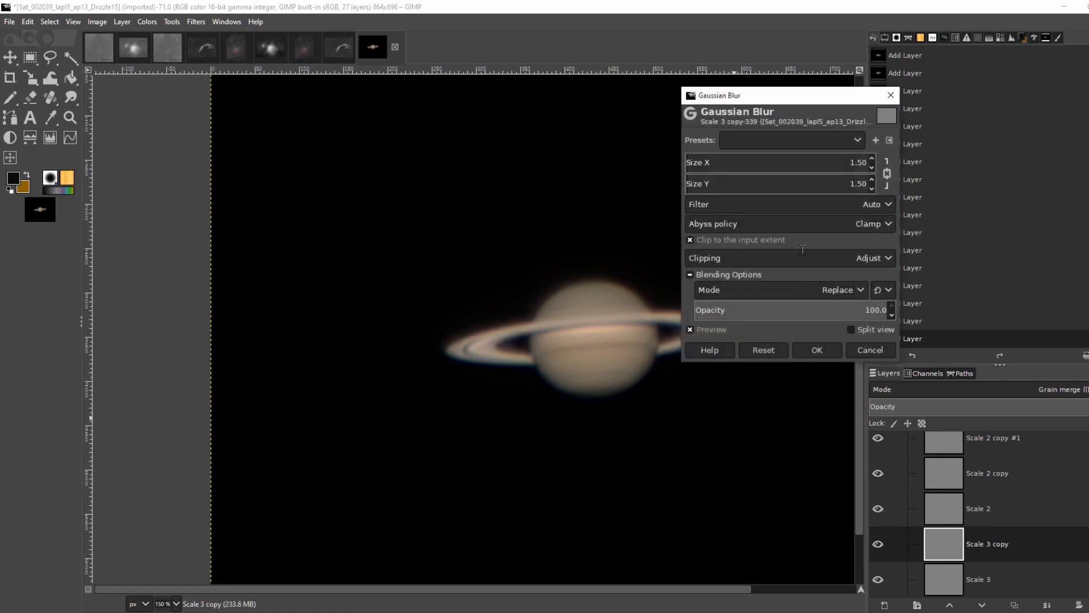
left_click(820, 351)
Duplicate the blurred Scale 3 copy layer repeatedly to build up more copies
key("ctrl+shift+d")
key("ctrl+shift+d")
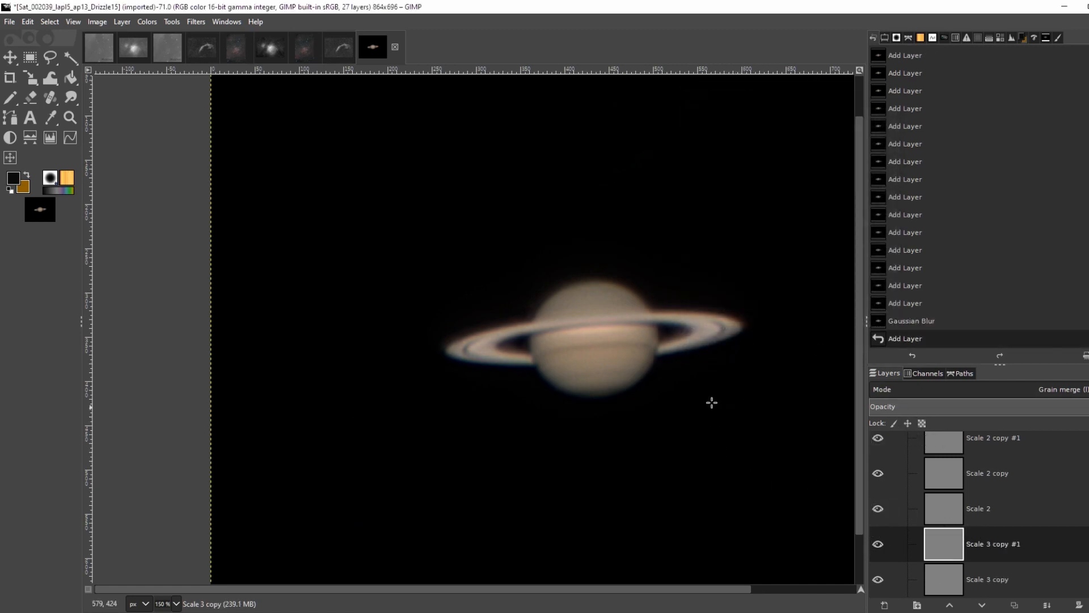
key("ctrl+shift+d")
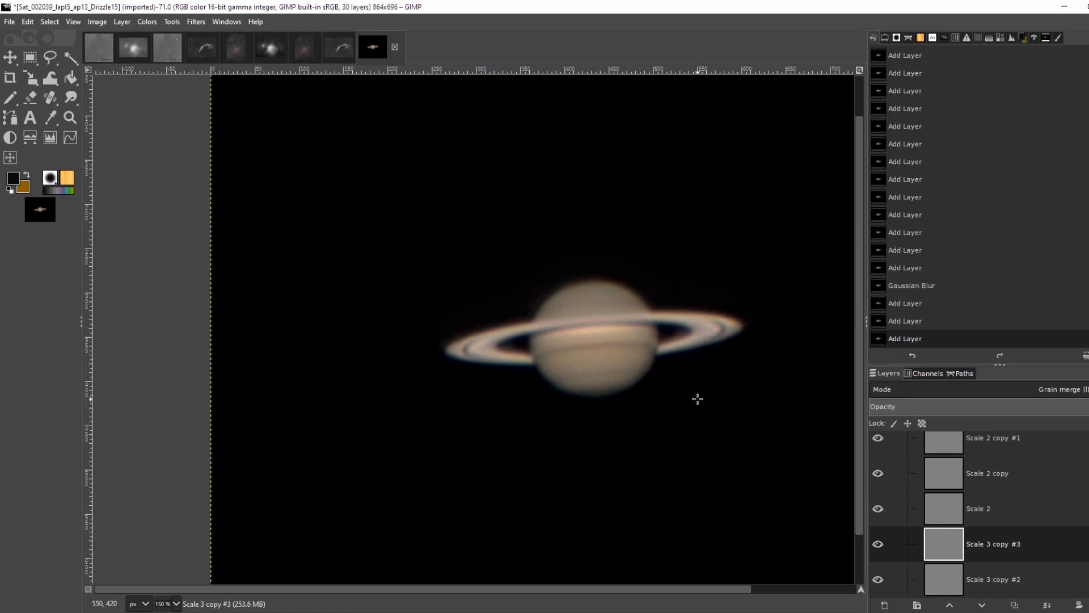
key("ctrl+shift+d")
key("ctrl+shift+d")
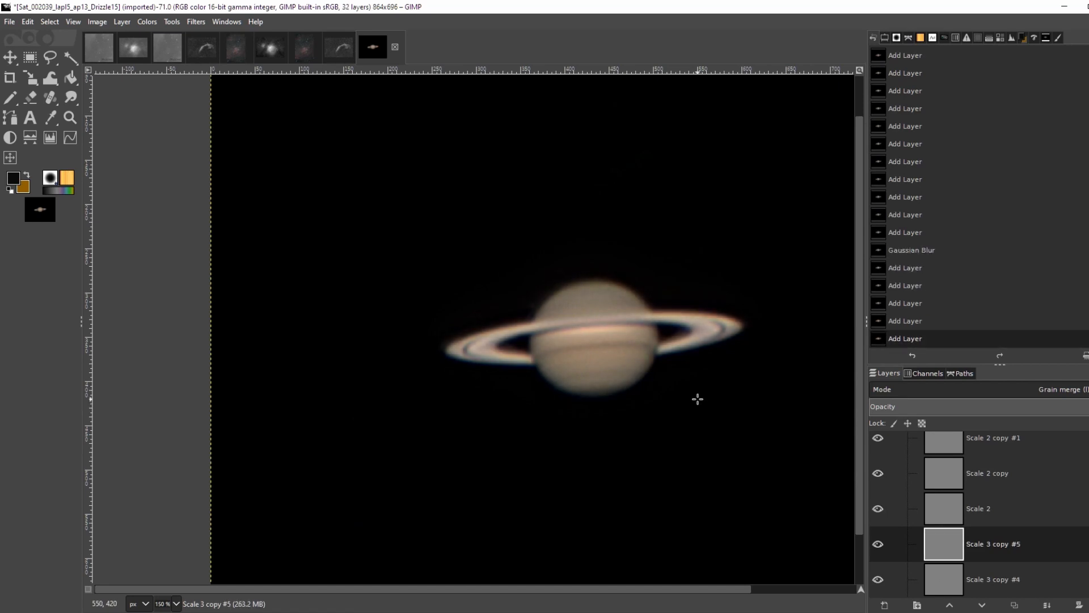
key("ctrl+shift+d")
scroll(646, 338, "down", 4)
scroll(646, 337, "up", 2)
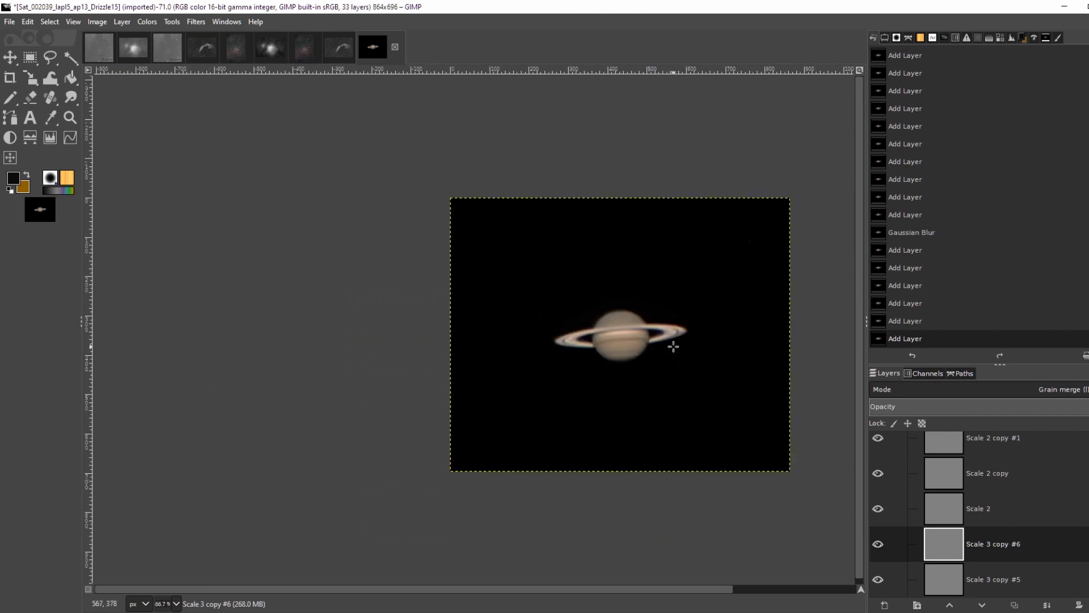
scroll(1004, 496, "up", 14)
scroll(951, 447, "up", 5)
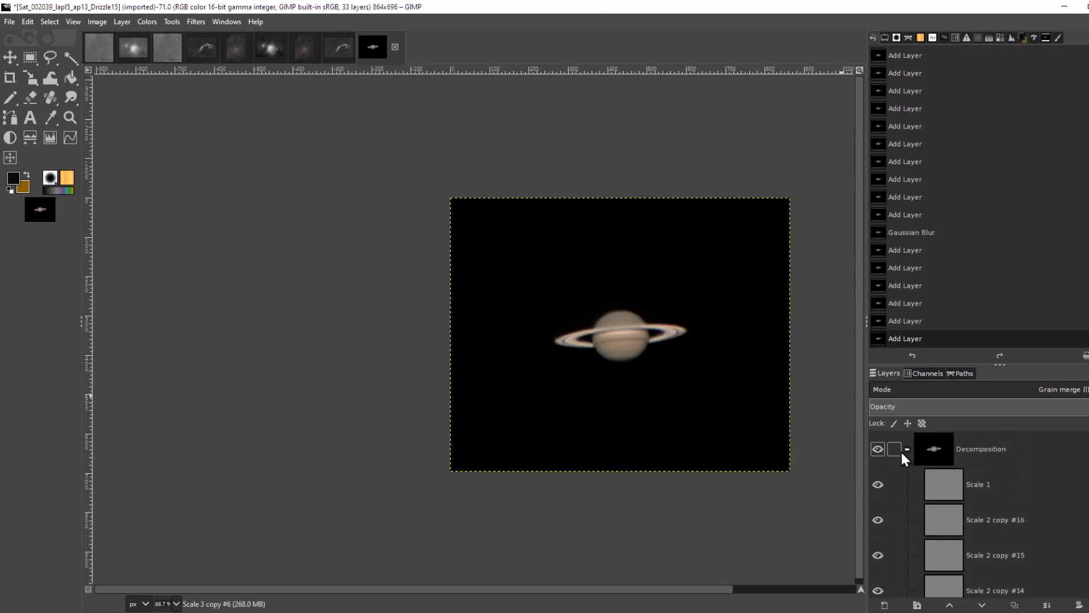
Compare the image with and without the Decomposition group, zoomed in on Saturn, and review the layer stack
left_click(878, 449)
left_click(879, 449)
scroll(669, 344, "up", 5)
scroll(604, 347, "down", 3)
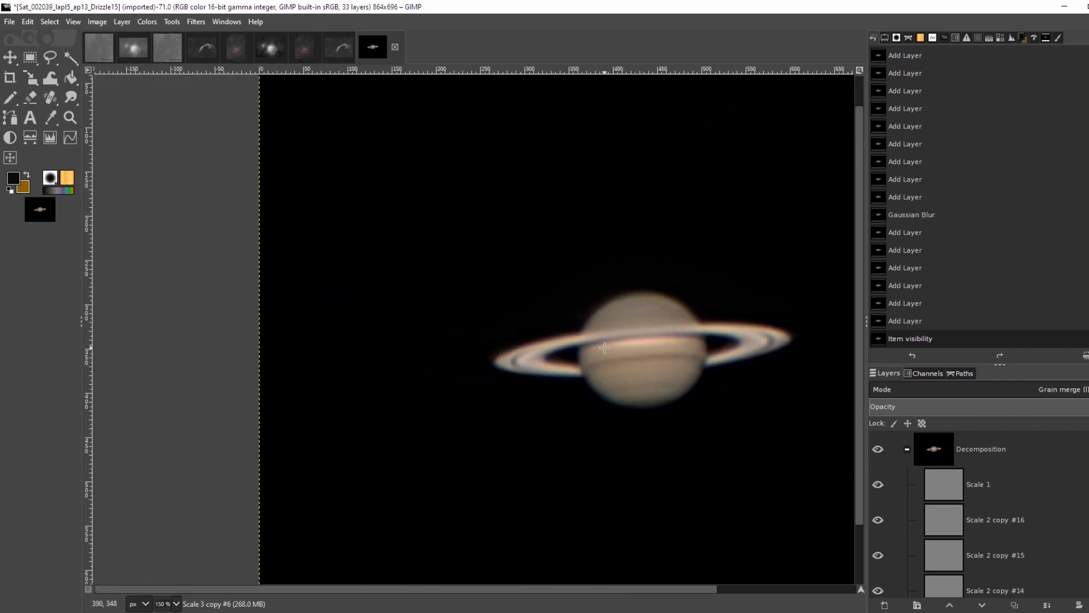
left_click_drag(680, 387, 502, 345)
scroll(996, 512, "down", 10)
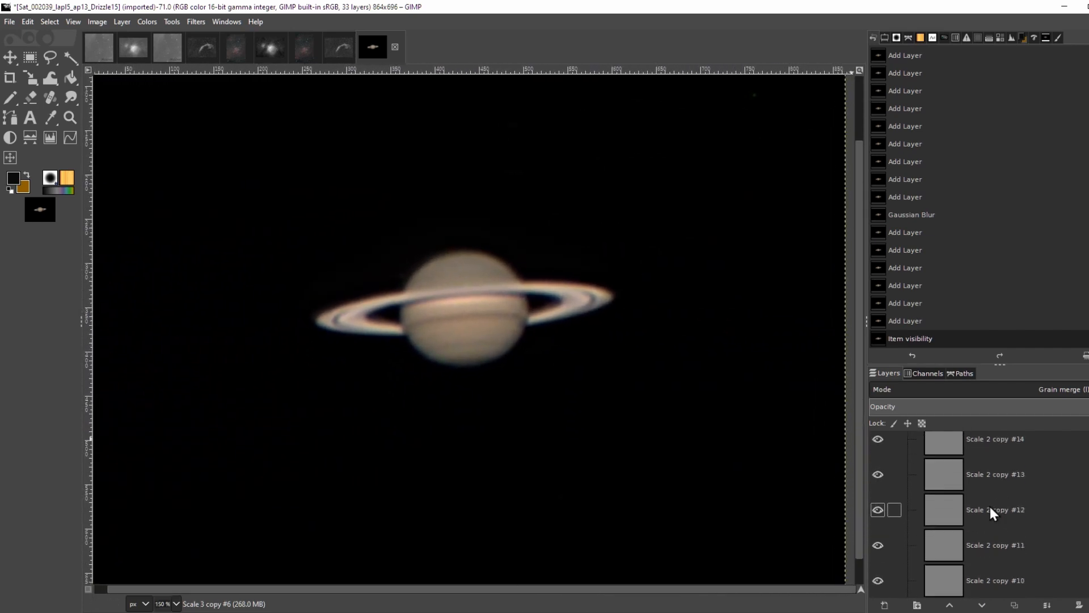
scroll(986, 500, "down", 4)
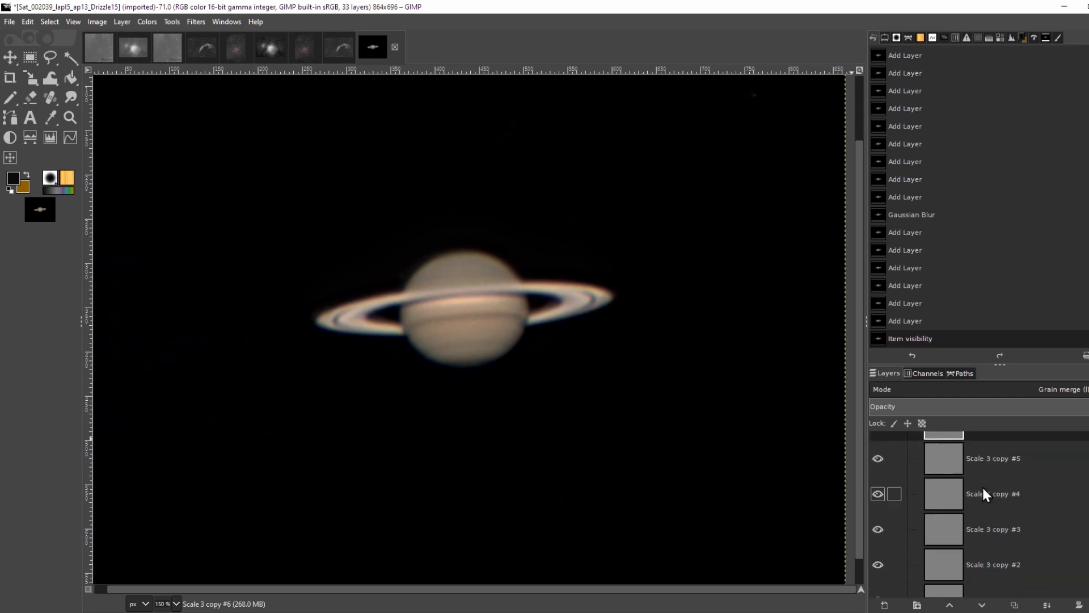
scroll(983, 489, "down", 4)
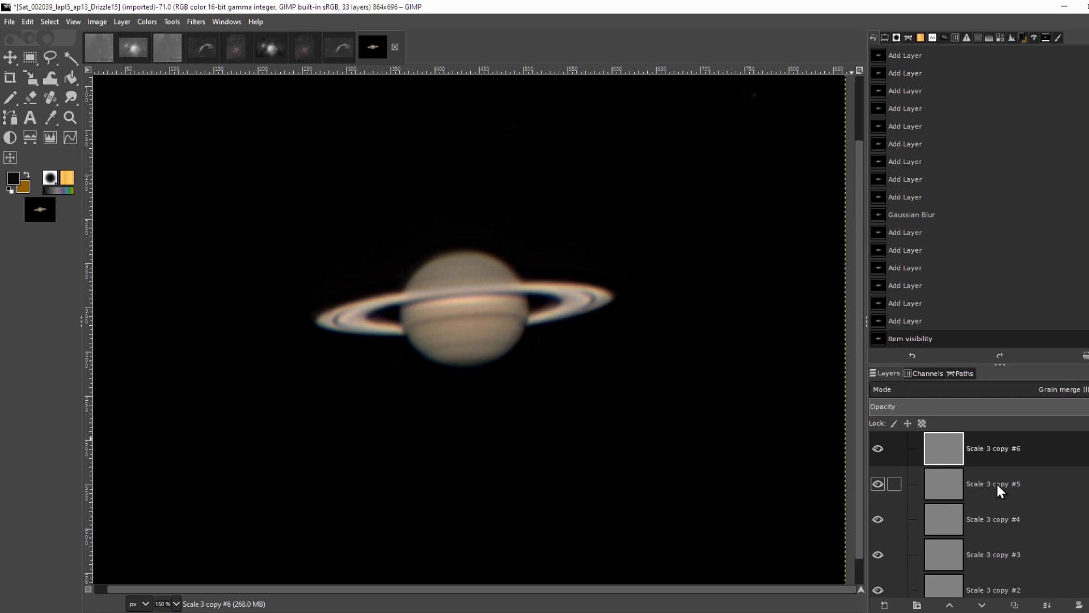
scroll(1024, 502, "down", 4)
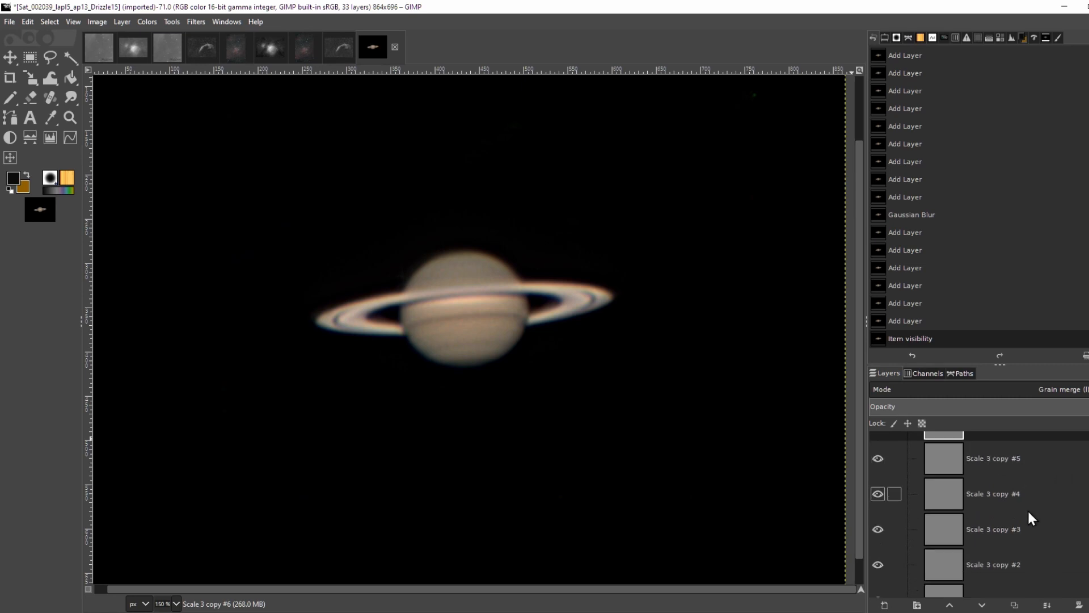
scroll(1030, 510, "down", 3)
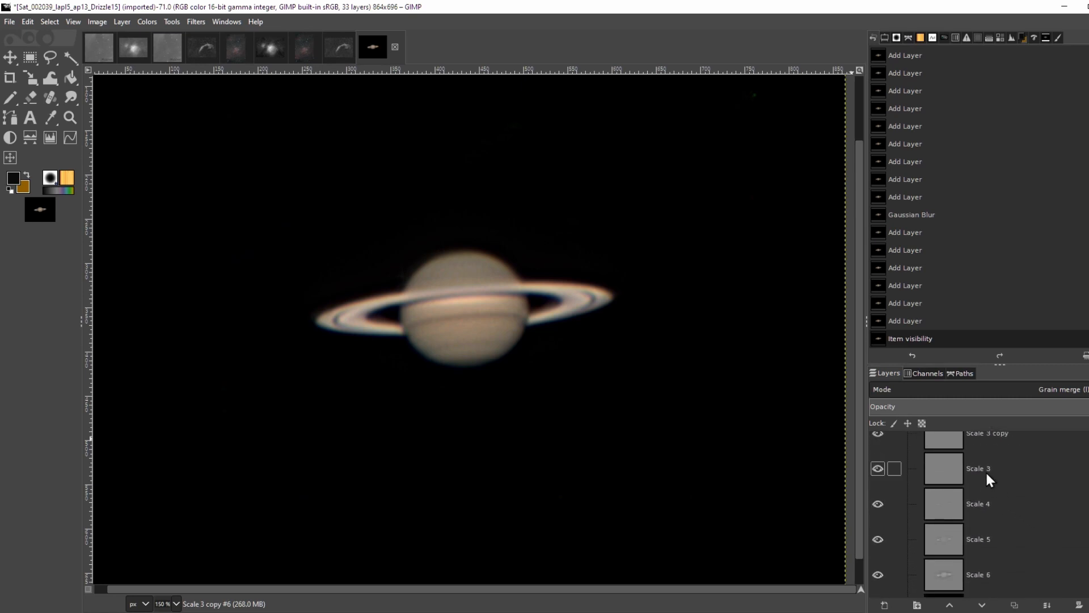
Duplicate the original Scale 3 layer again and reapply the 1.50 Gaussian Blur to the new copy
left_click(983, 468)
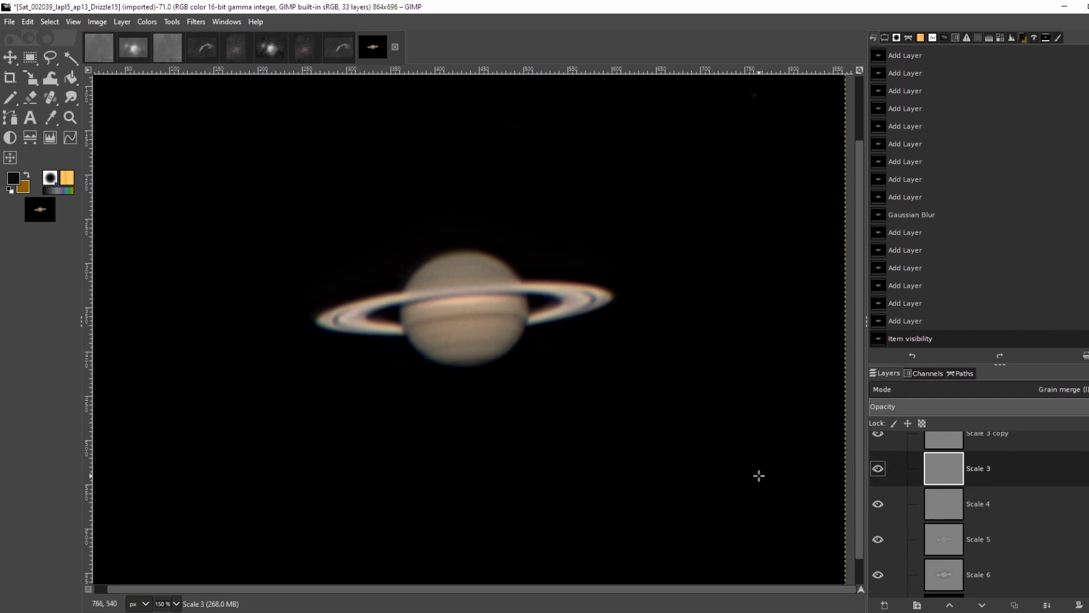
key("shift+ctrl+d")
key("shift+ctrl+f")
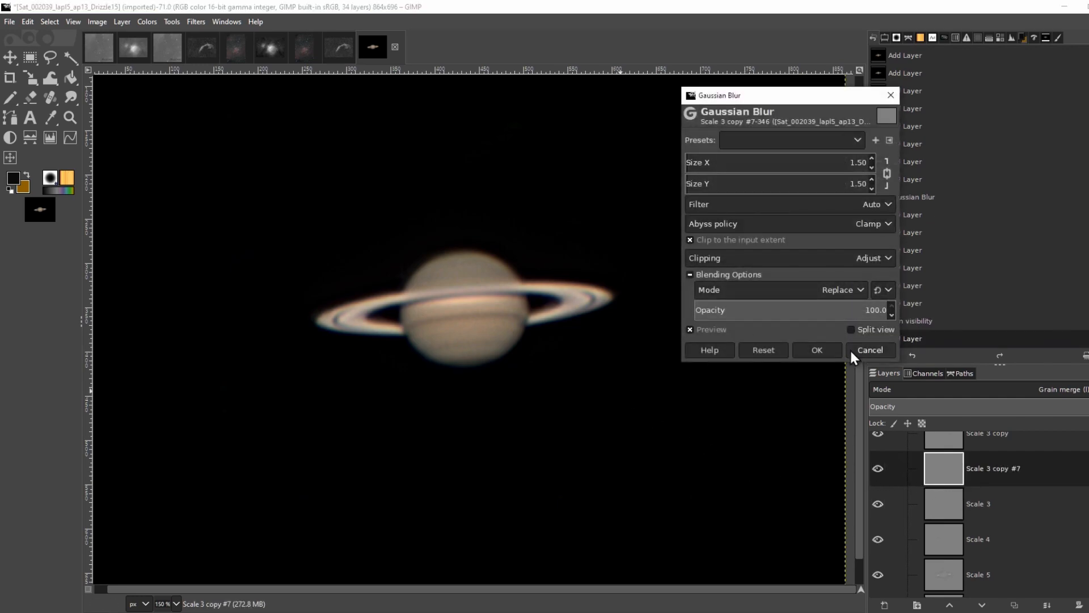
left_click(818, 350)
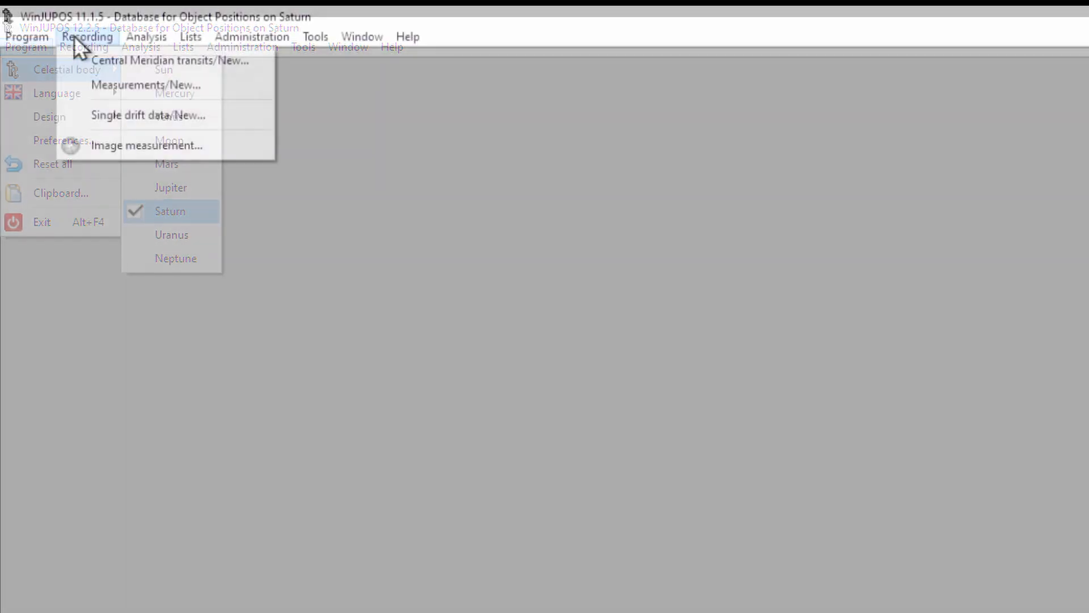
Switch to WinJUPOS and open a stacked Saturn image in the image measurement tool
mouse_move(49, 38)
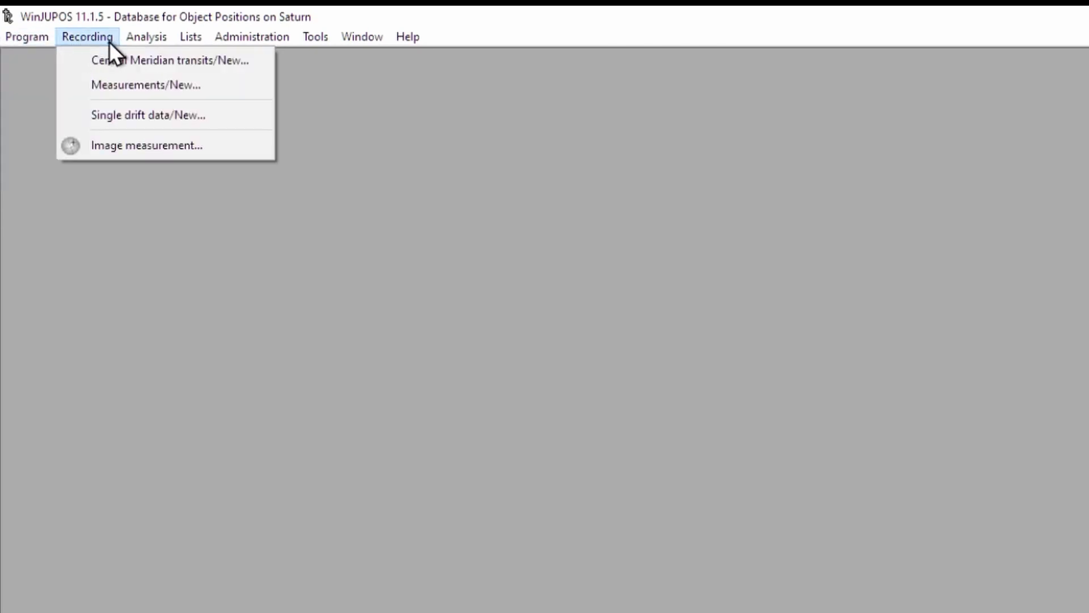
left_click(117, 143)
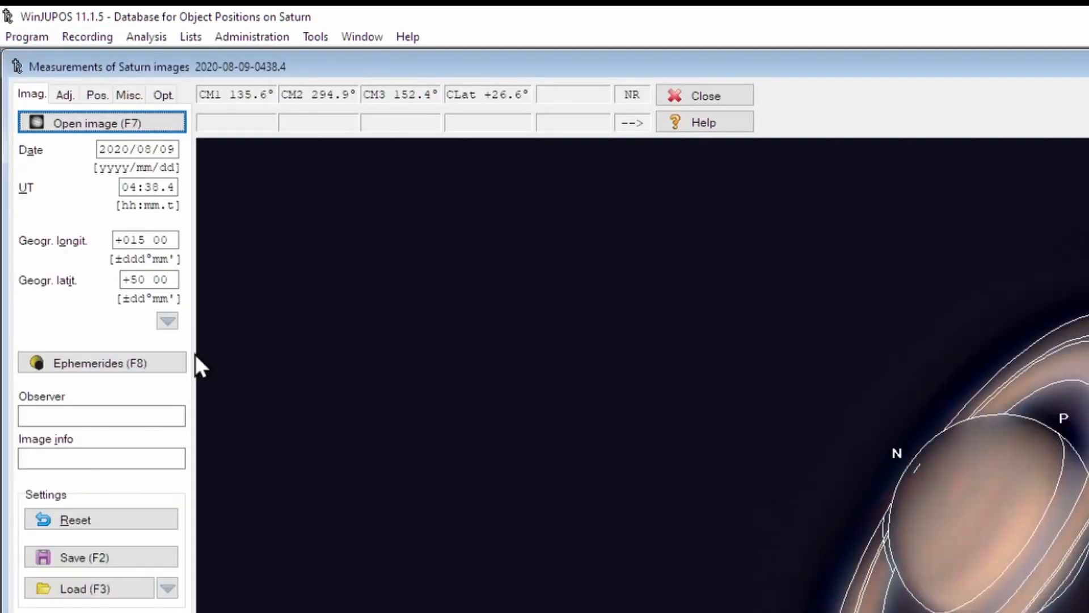
double_click(446, 193)
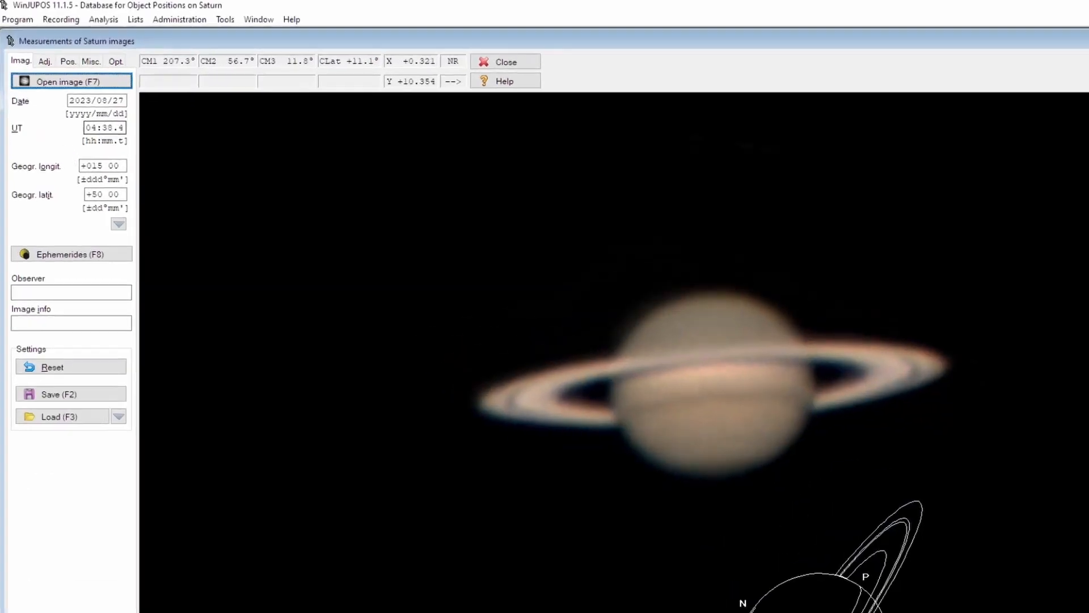
Set the image's UT time to 04:04.5
left_click(111, 128)
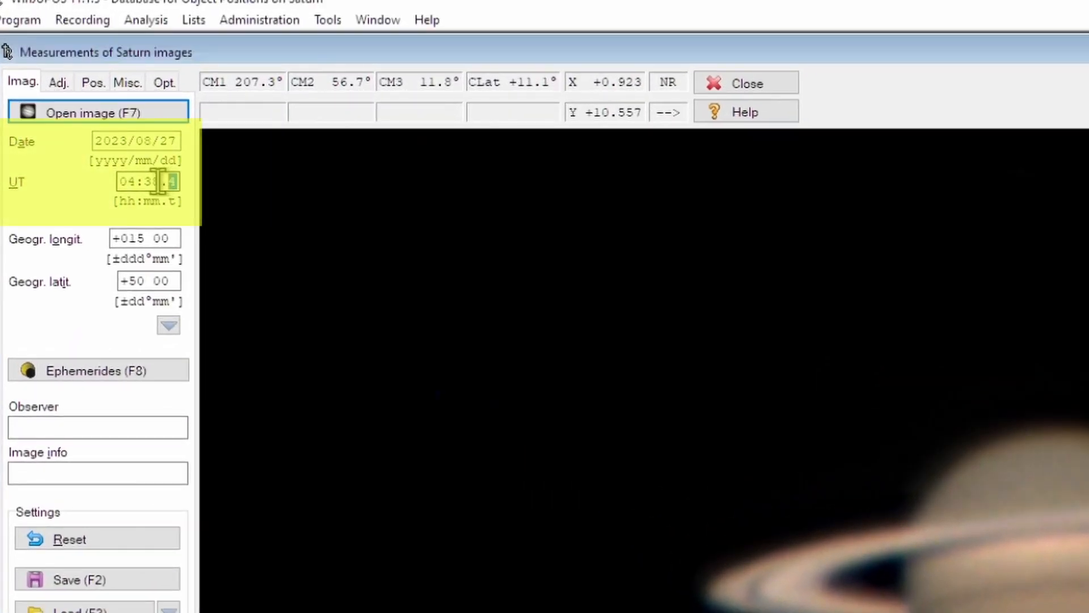
key("Left")
key("BackSpace")
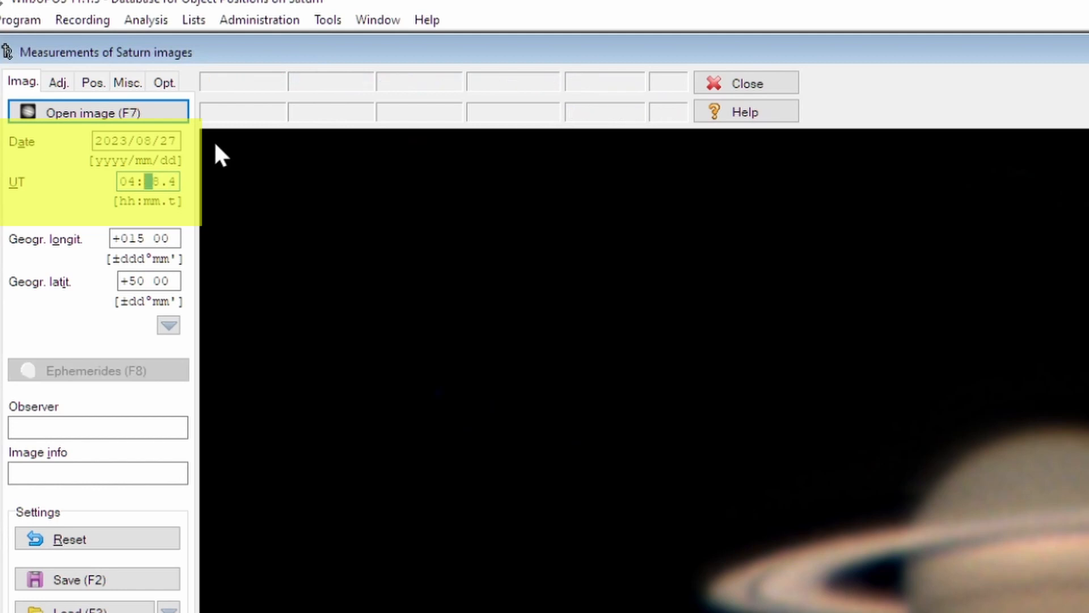
type("04.")
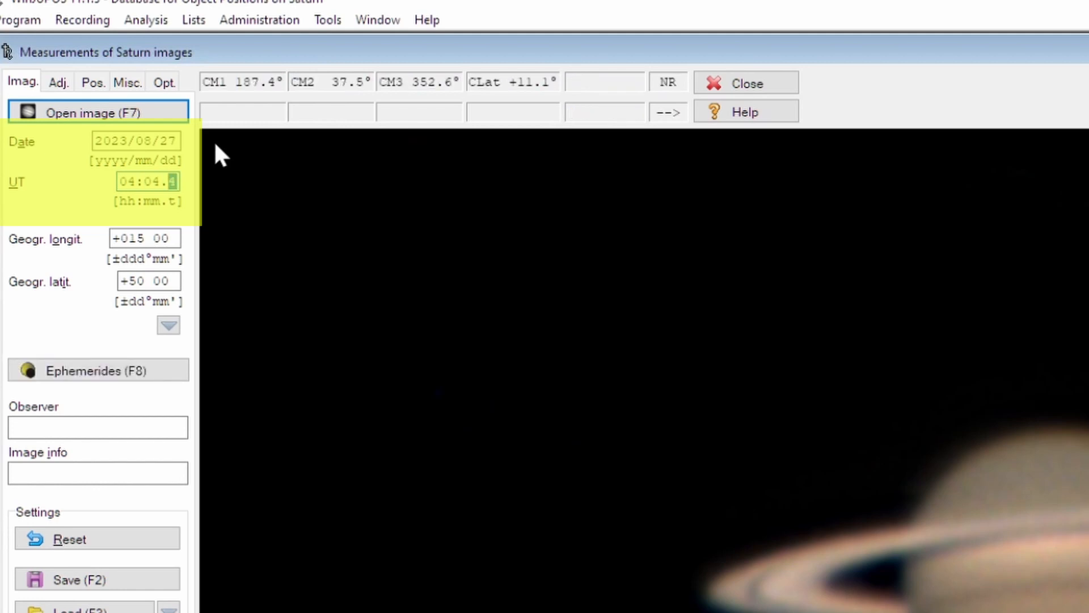
type("5")
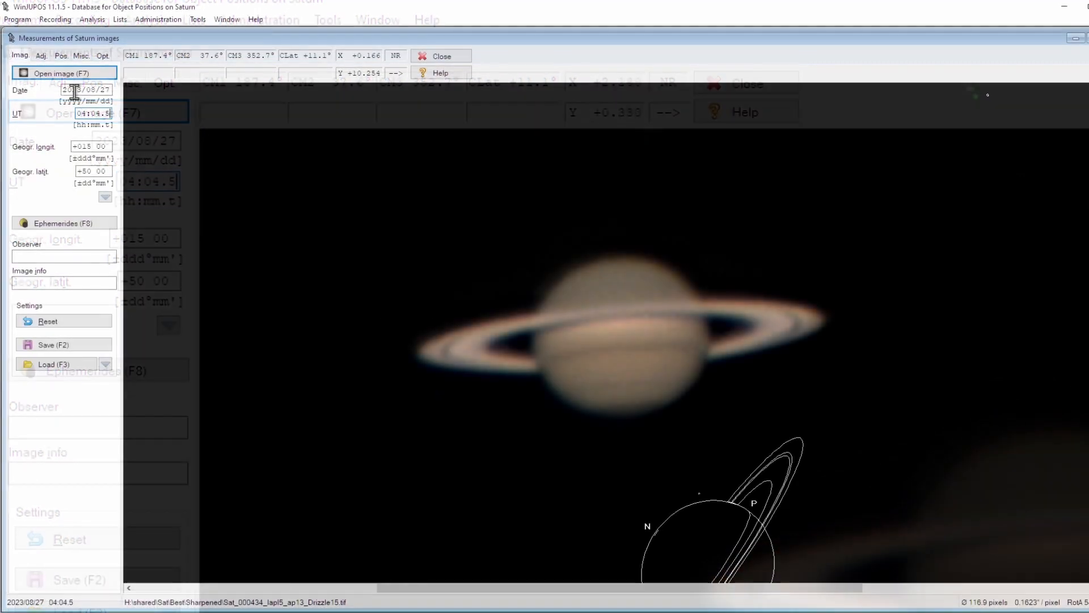
Zoom the image out to 1.00 and shrink the outline frame towards Saturn's size
left_click(42, 55)
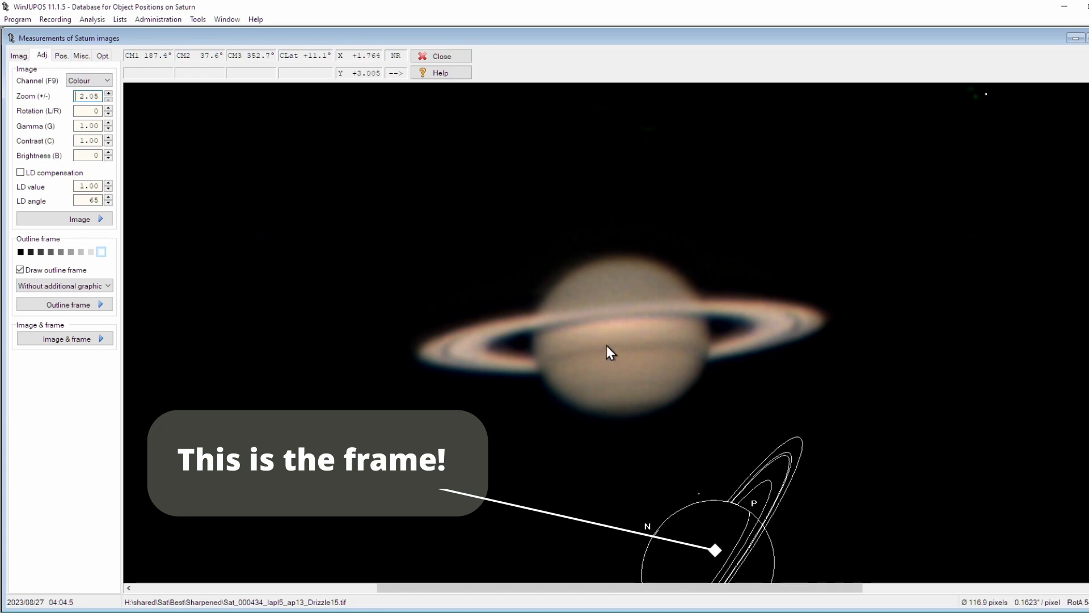
key("minus")
key("minus")
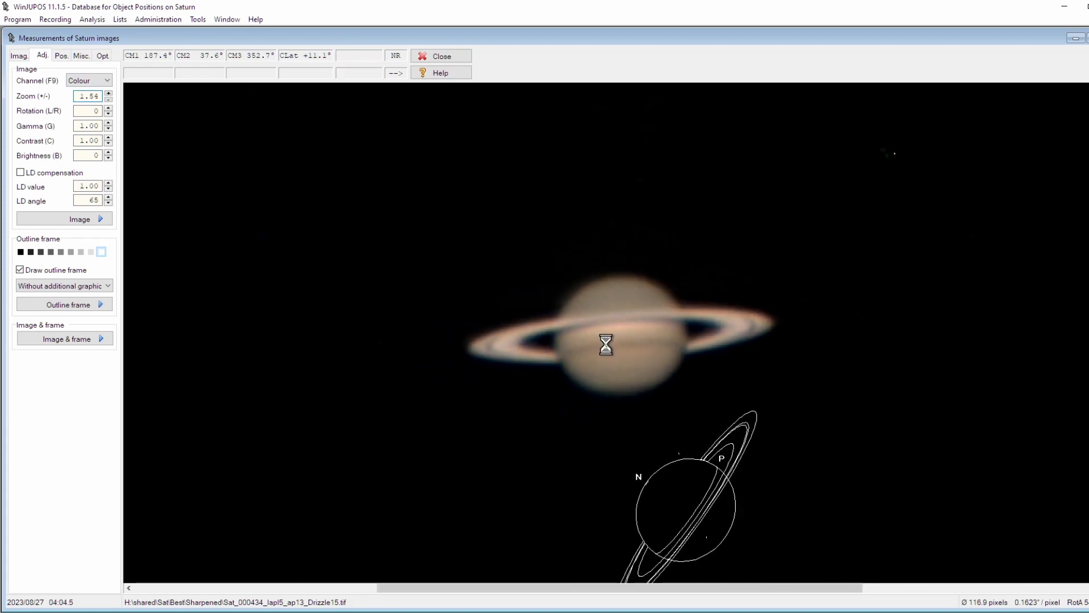
key("minus")
key("minus")
key("minus")
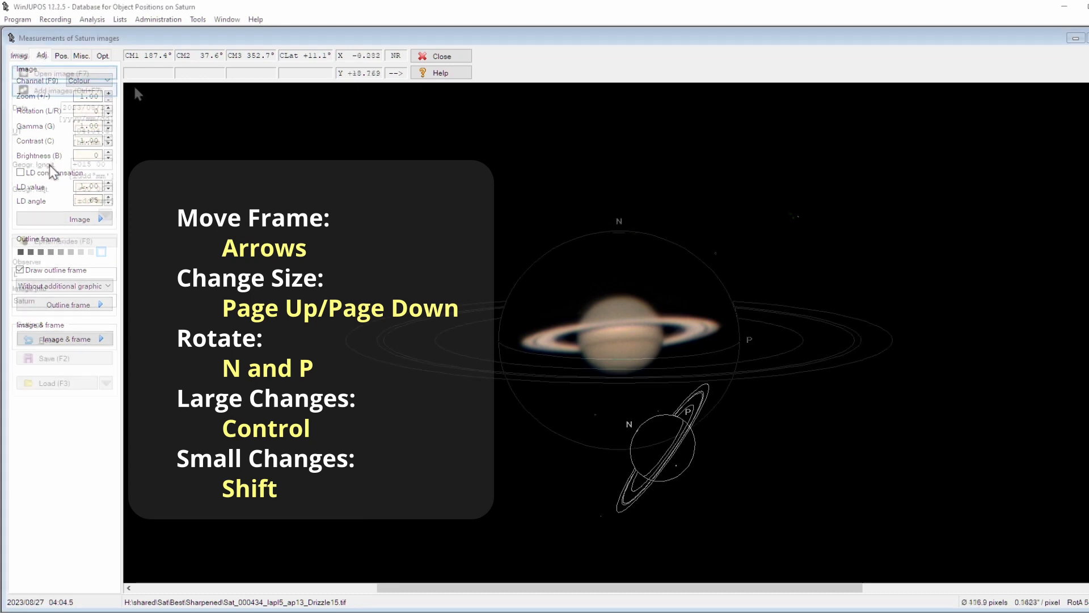
left_click(41, 57)
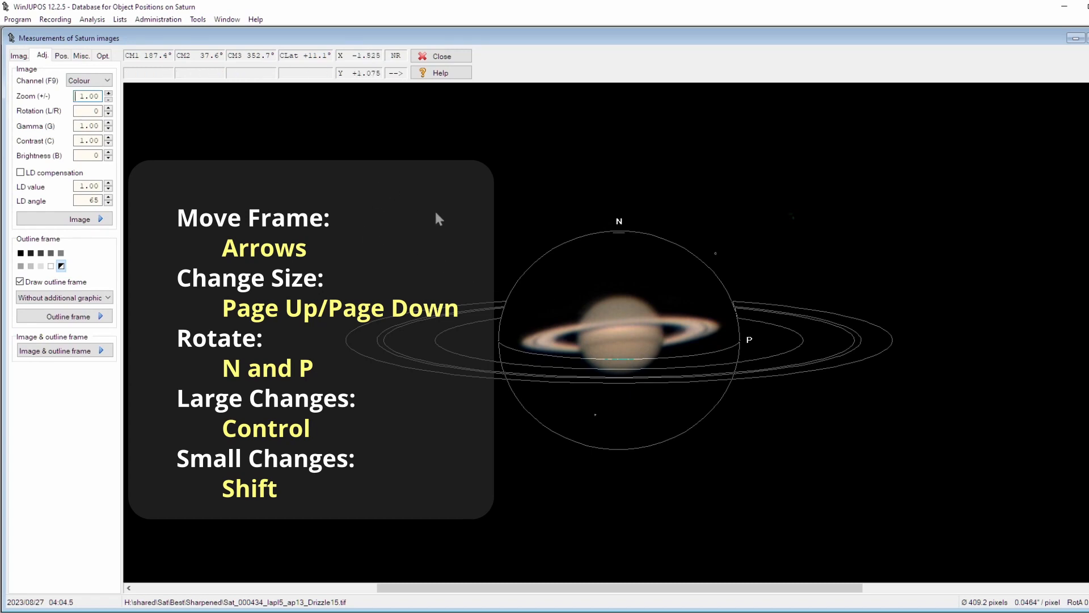
key("Page_Down")
key("Page_Down")
key("Page_Down")
key("Page_Down")
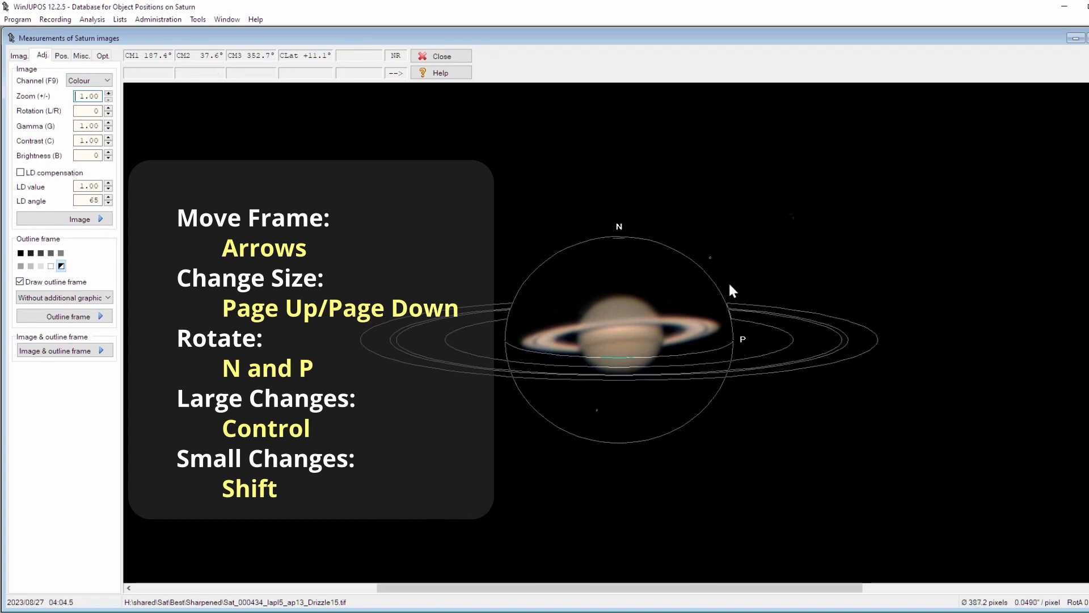
key("Page_Down")
key("Page_Down")
key("Page_Down")
key("Page_Down")
key("Page_Down")
key("Page_Down")
key("Page_Down")
key("Page_Down")
key("ctrl+Page_Down")
key("ctrl+Page_Down")
key("ctrl+Page_Down")
key("ctrl+Page_Down")
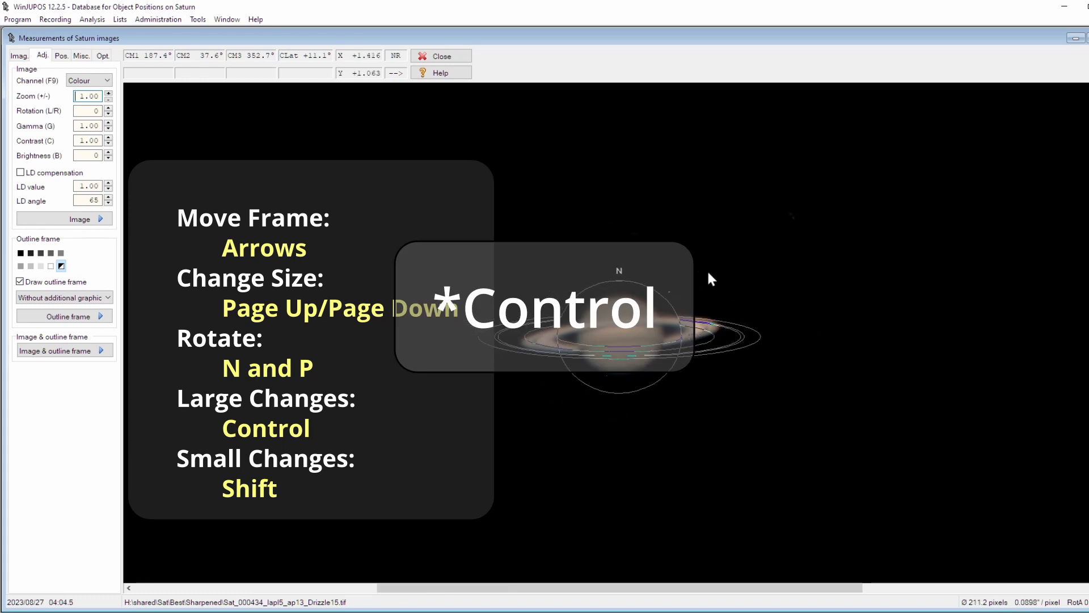
Rotate the outline frame and adjust its size so it fits Saturn's globe and rings
key("ctrl+p")
key("ctrl+p")
key("ctrl+p")
key("ctrl+p")
key("ctrl+p")
key("ctrl+p")
key("ctrl+p")
key("ctrl+p")
key("ctrl+p")
key("ctrl+p")
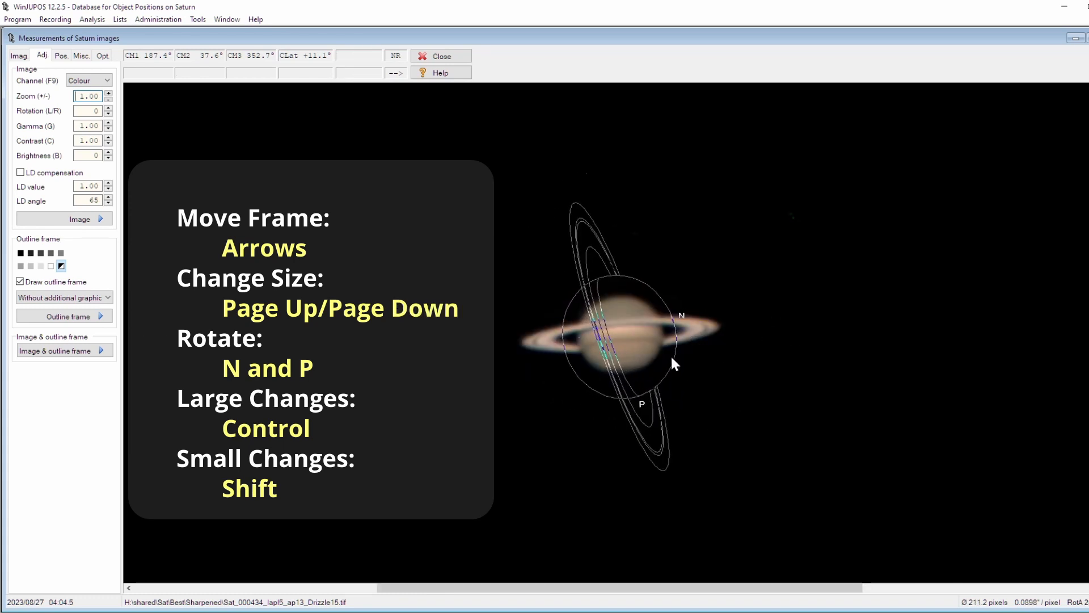
key("ctrl+p")
key("ctrl+p")
key("ctrl+p")
key("ctrl+p")
key("ctrl+p")
key("ctrl+p")
key("ctrl+p")
key("ctrl+p")
key("ctrl+p")
key("ctrl+p")
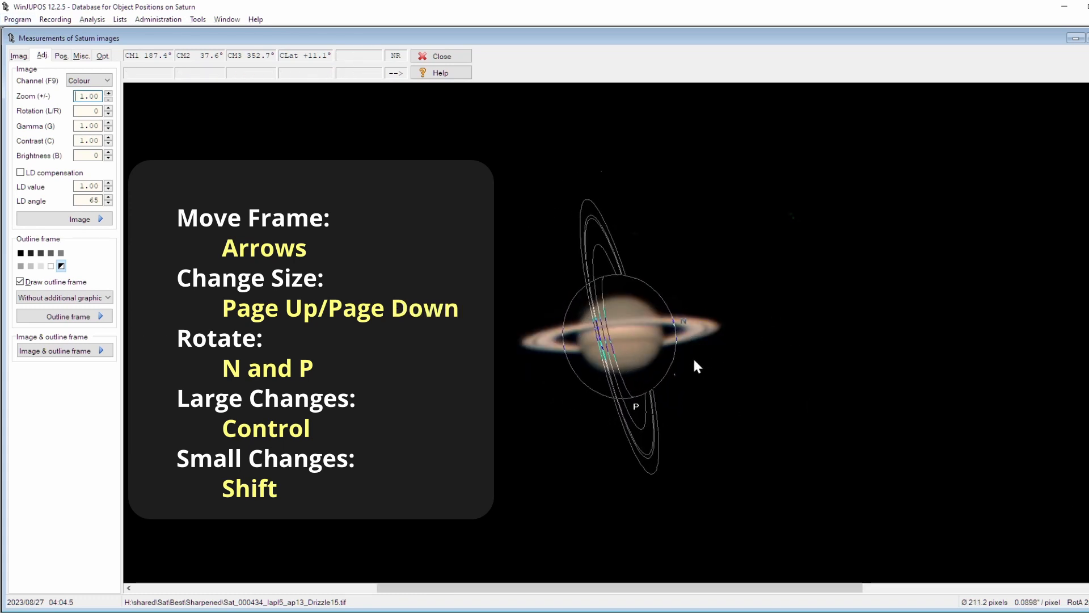
key("Page_Down")
key("Page_Down")
key("Page_Down")
key("Page_Down")
key("Page_Down")
key("Page_Down")
key("Page_Down")
key("Page_Down")
key("Page_Down")
key("Page_Down")
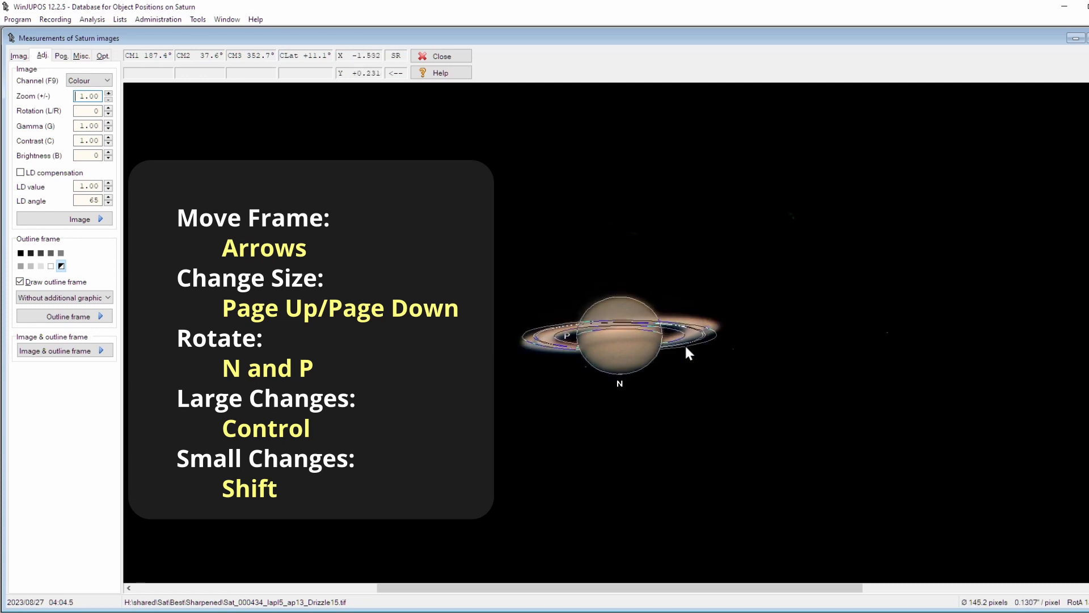
key("n")
key("n")
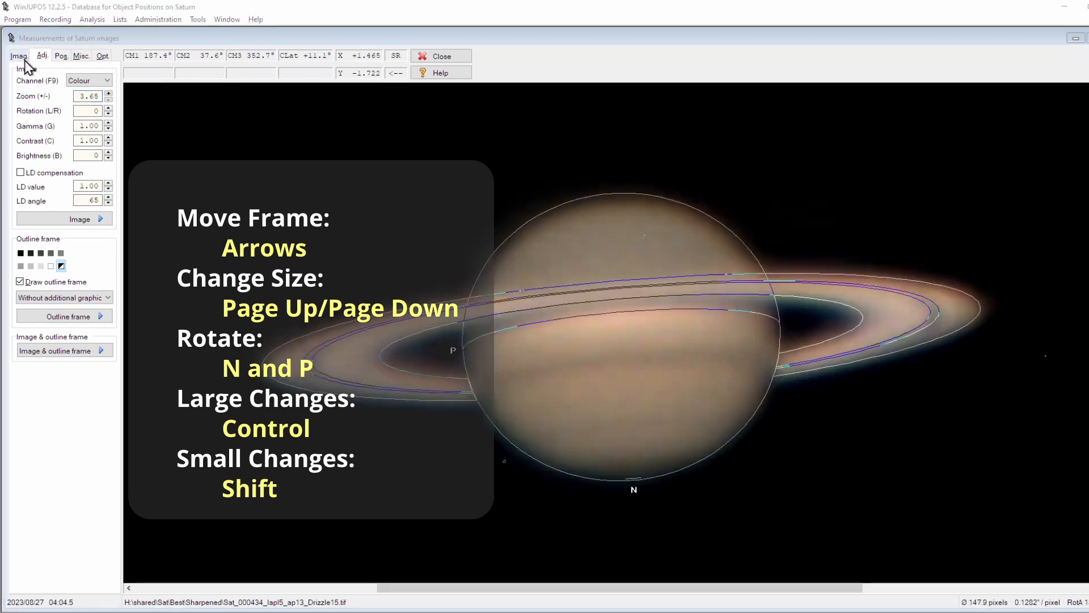
Save the image measurement settings into a new folder named WinJupos
left_click(21, 56)
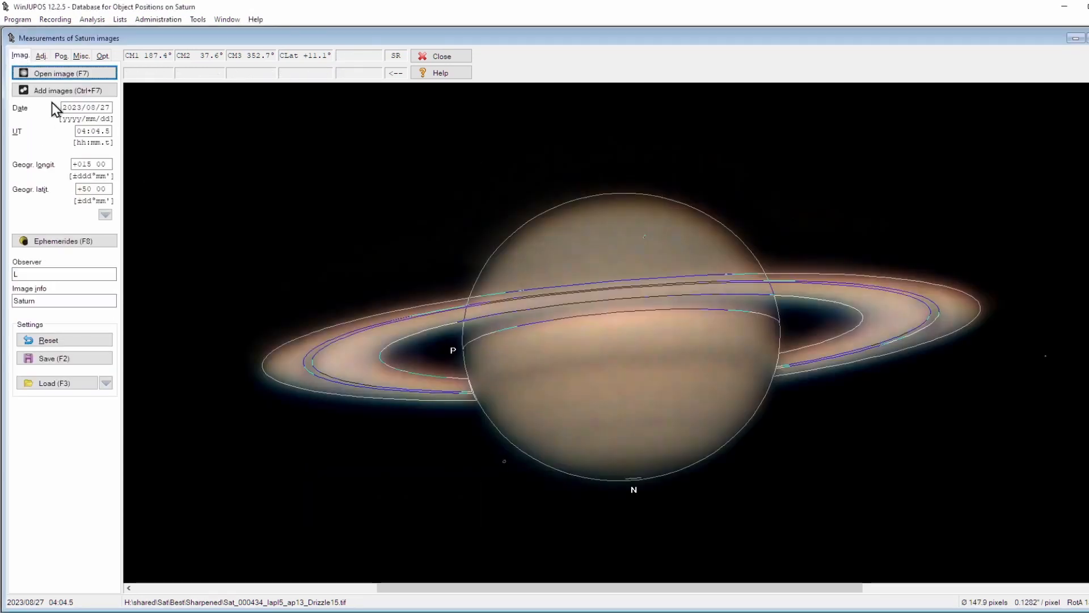
left_click(63, 359)
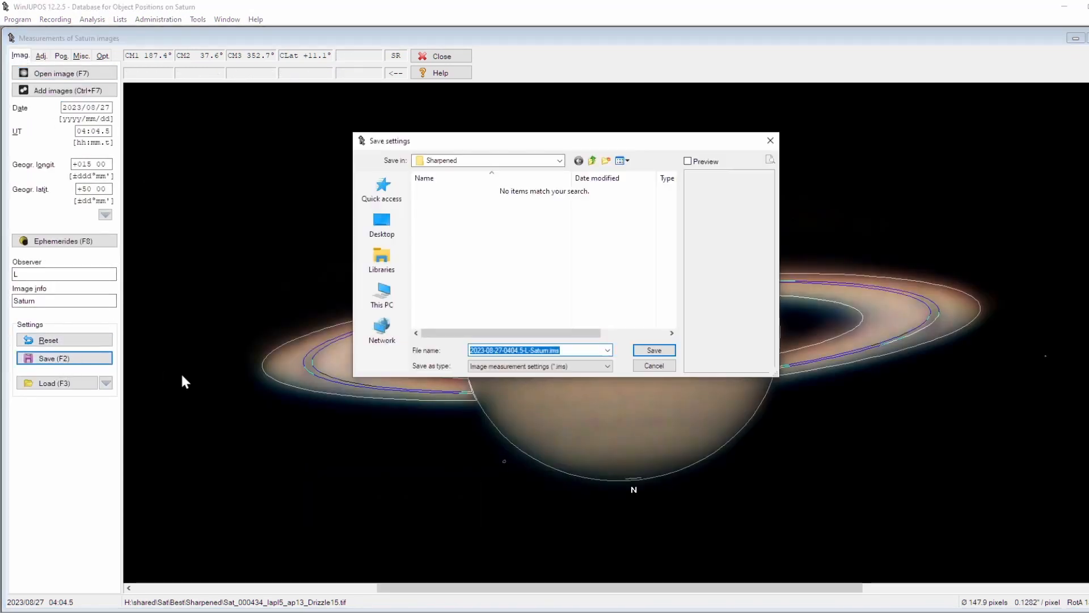
left_click(604, 161)
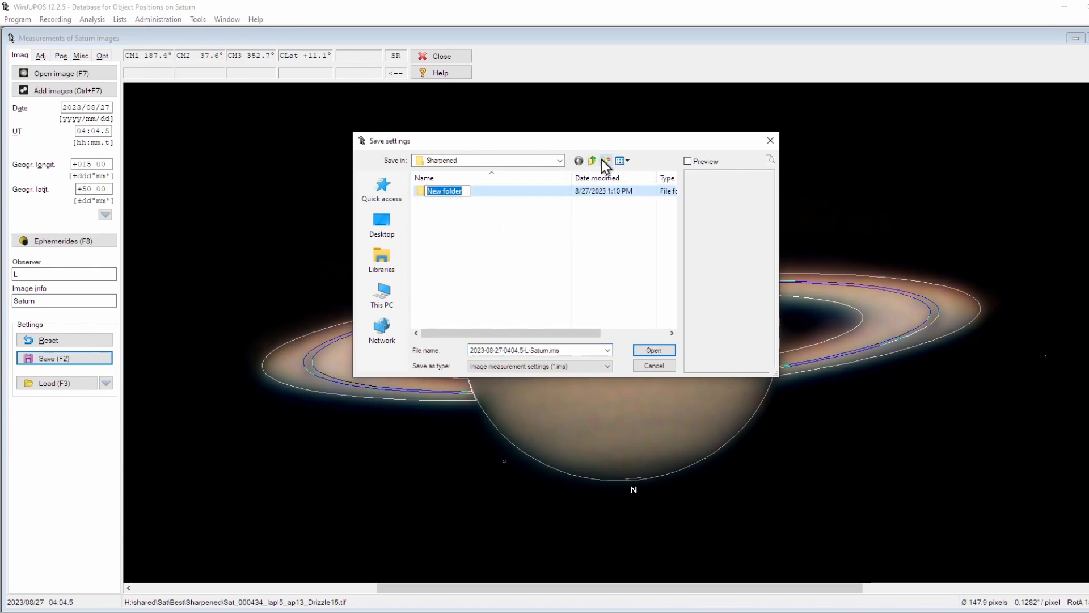
type("WinJupos")
key("Return")
double_click(475, 192)
left_click(654, 350)
Open the next stacked image, set its UT to 04:10.9, and save its measurement settings
left_click(64, 73)
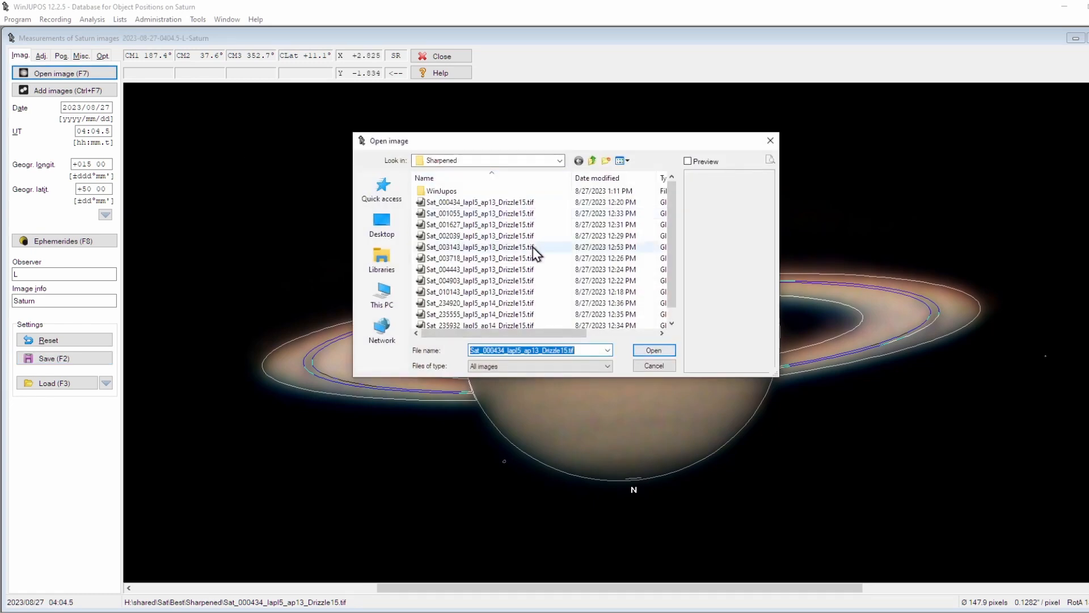
double_click(533, 247)
key("Tab")
key("Tab")
key("Tab")
key("Tab")
left_click(93, 131)
type("109")
left_click(74, 359)
Open Sat_001627_lapl5_ap13_Drizzle15.tif, set its UT to 04:16.5, and save its settings
left_click(63, 73)
double_click(480, 225)
type("165")
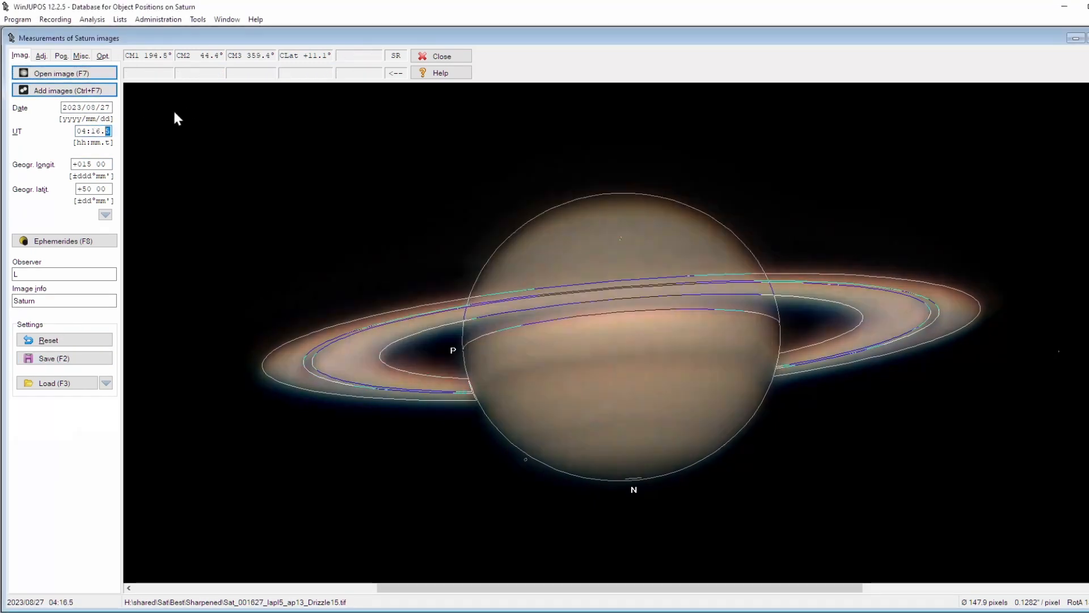
left_click(74, 359)
Open Sat_002039_lapl5_ap13_Drizzle15.tif, set its UT minutes to 20, and save its settings
left_click(60, 75)
double_click(480, 236)
type("20")
left_click(65, 359)
Open Sat_003143_lapl5_ap13_Drizzle15.tif, set its UT to 04:31.5, and save its settings
left_click(61, 74)
double_click(493, 247)
type("31")
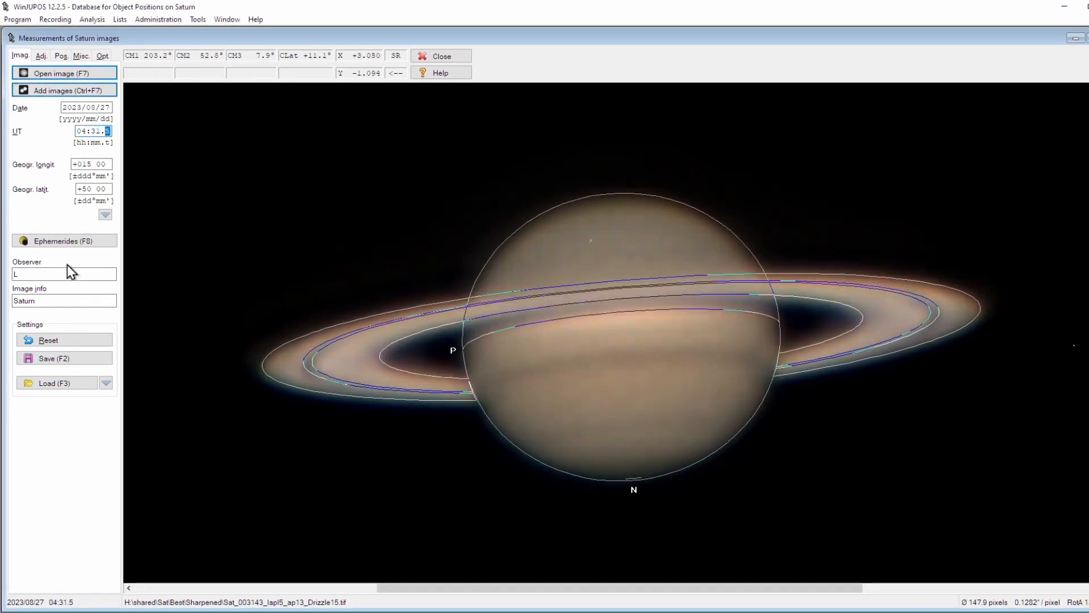
left_click(65, 359)
Open the following stacked images in turn and save the measurement settings for each
left_click(62, 74)
left_click(74, 359)
left_click(63, 74)
double_click(482, 270)
left_click(84, 359)
left_click(62, 74)
double_click(483, 281)
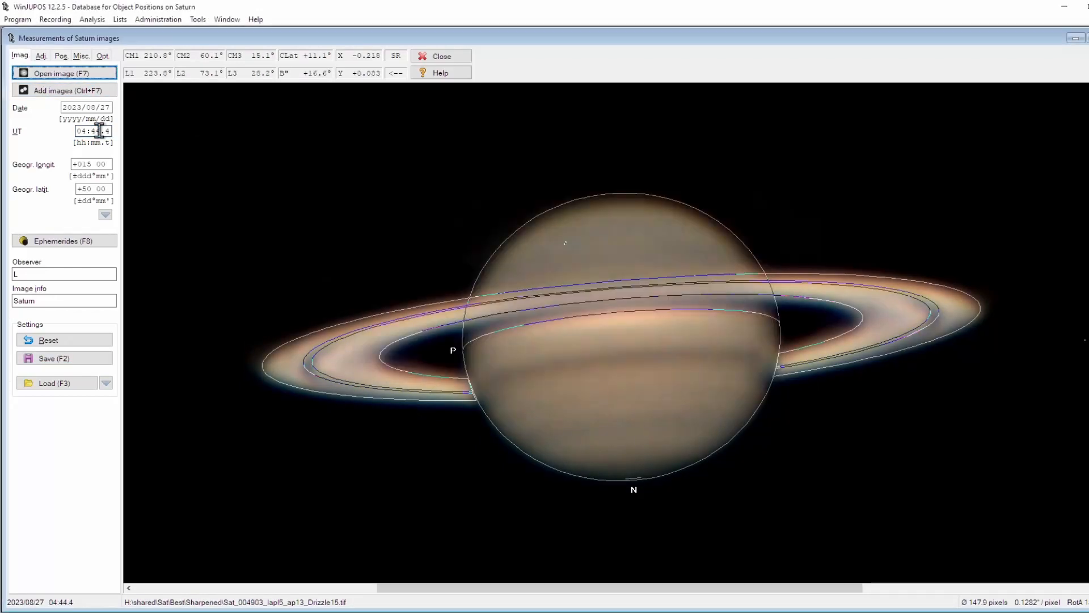
left_click(73, 359)
Open Sat_010143_lapl5_ap13_Drizzle15.tif and save its measurement settings
left_click(63, 73)
left_click_drag(507, 141, 448, 135)
left_click(423, 287)
left_click(605, 346)
left_click(74, 358)
Open Sat_234920_lapl5_ap14_Drizzle15.tif and save its measurement settings
left_click(63, 74)
left_click(423, 288)
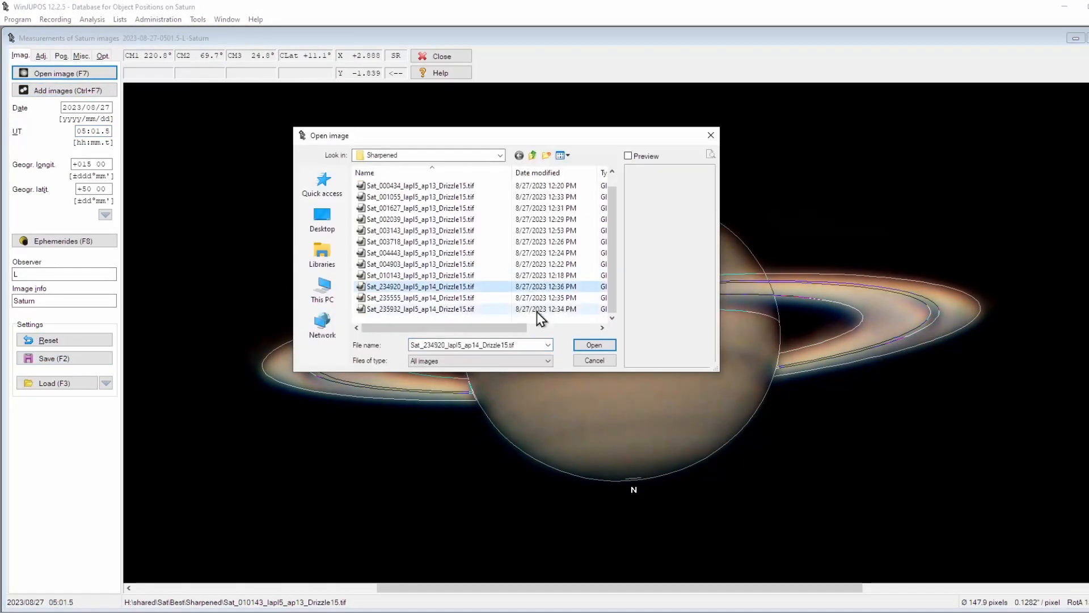
left_click(599, 345)
left_click(74, 359)
left_click(595, 345)
Open Sat_235555_lapl5_ap14_Drizzle15.tif for measurement and select its UT value for editing
left_click(63, 74)
left_click(422, 287)
left_click(596, 343)
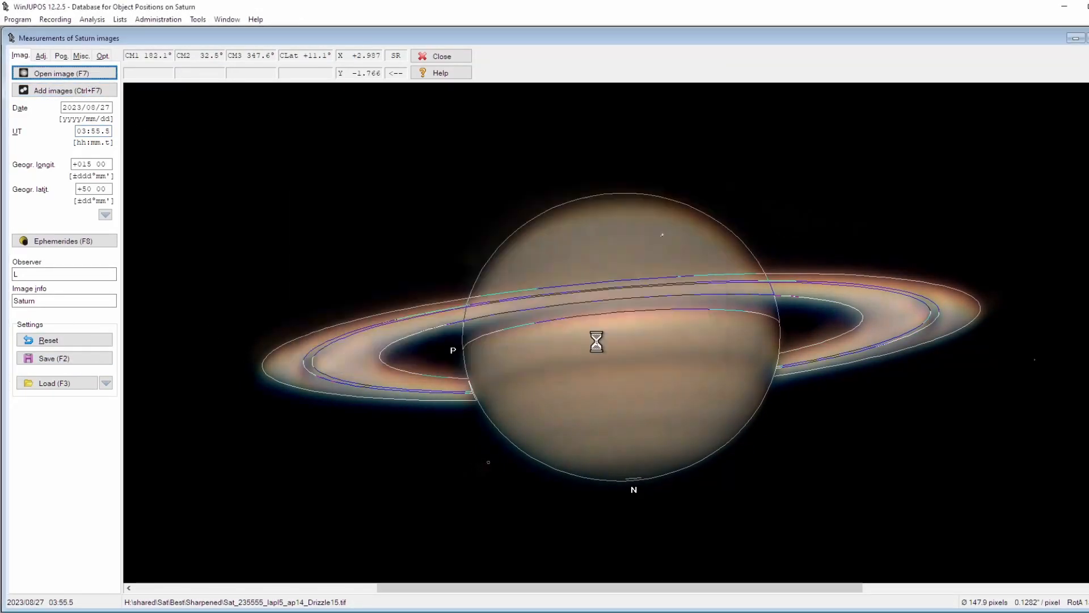
double_click(93, 134)
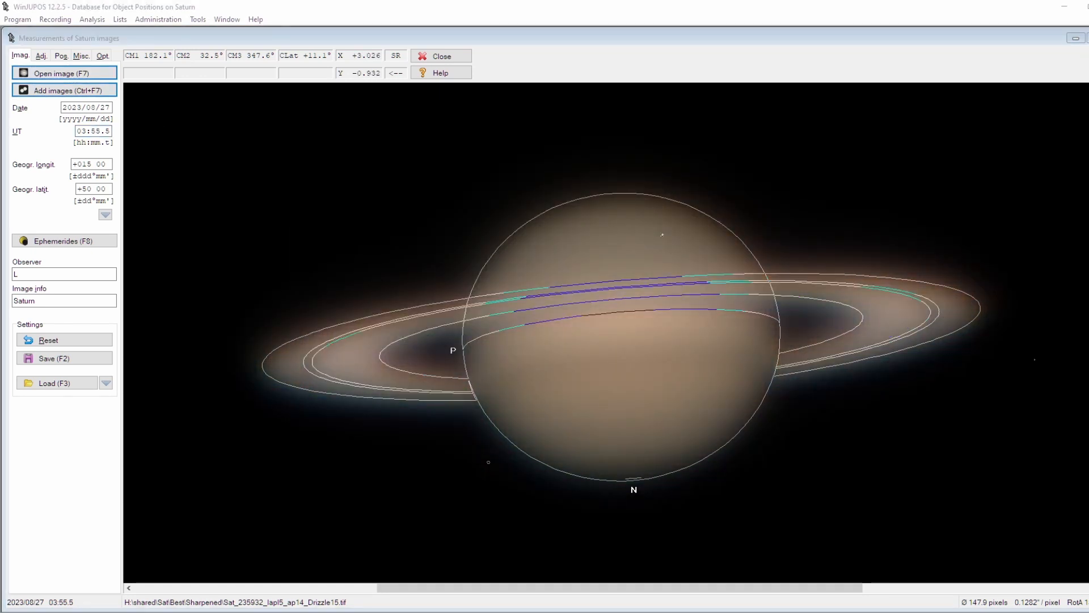
Open the De-rotation of images tool
left_click(198, 19)
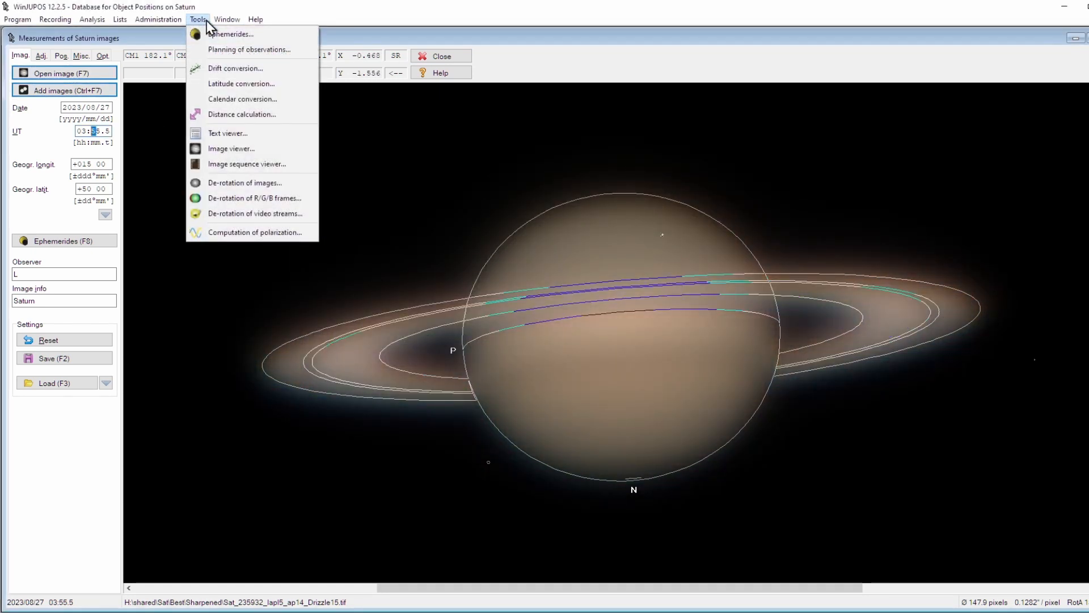
left_click(234, 187)
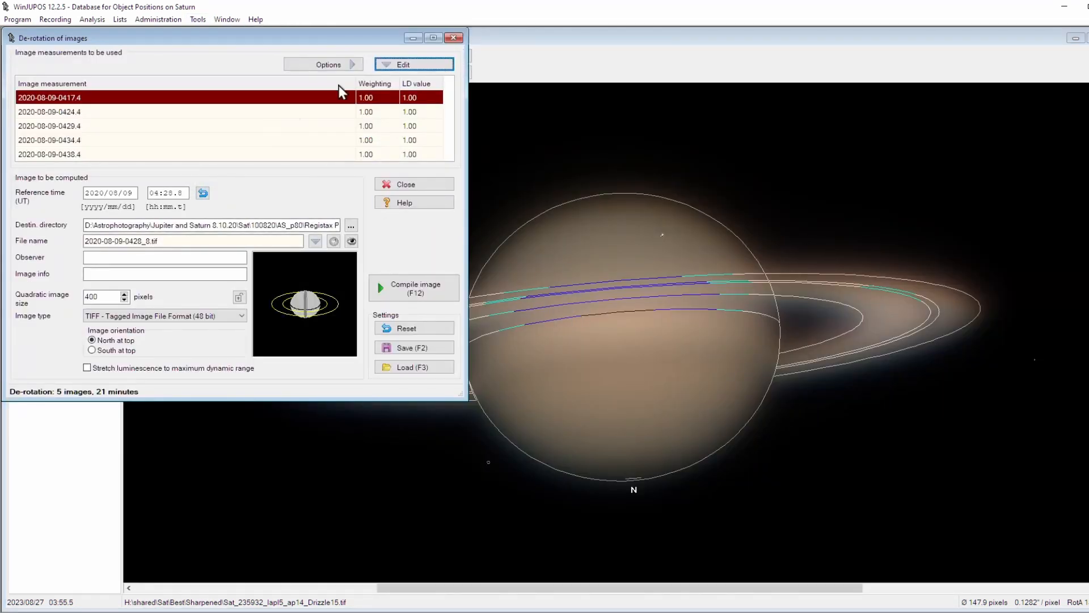
left_click(278, 154)
left_click(206, 99)
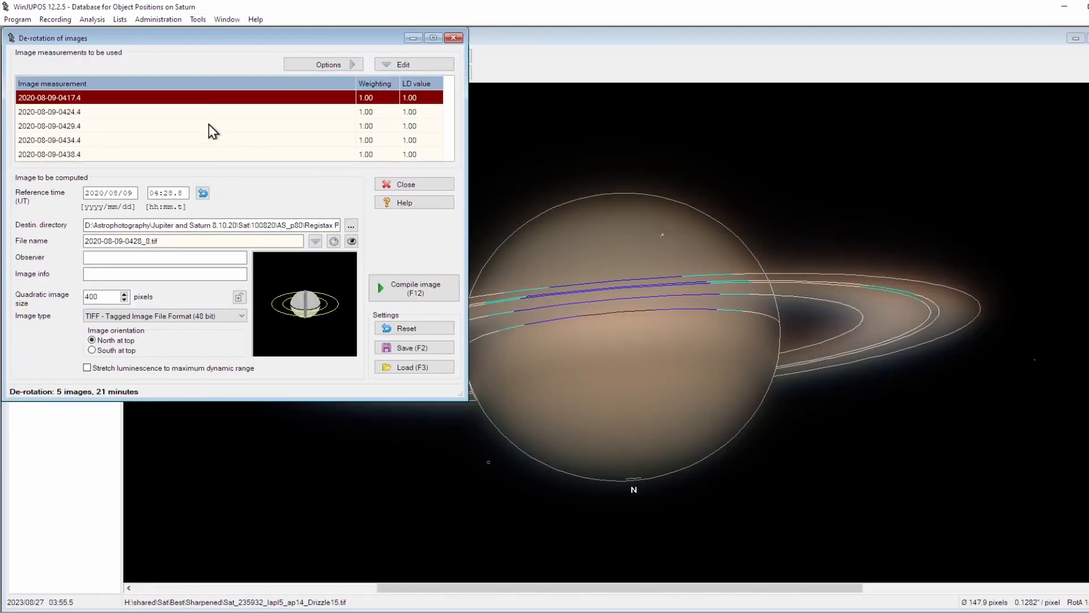
Clear the image measurement list and add all the 2023-08-27 Saturn measurement files to it
left_click(384, 63)
left_click(472, 128)
key("Return")
key("Insert")
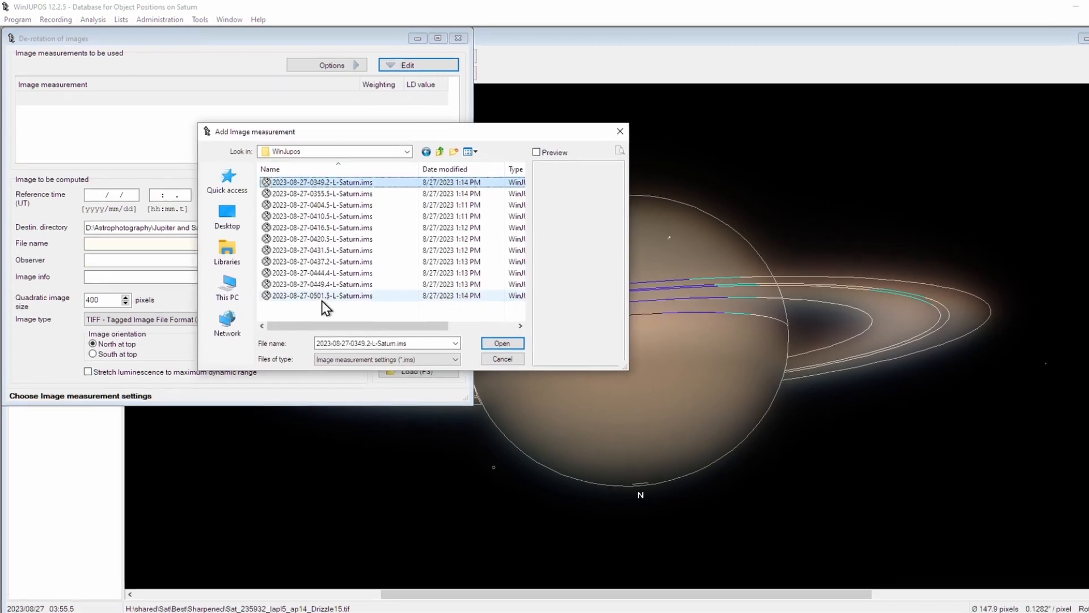
left_click(321, 296, "shift")
key("Return")
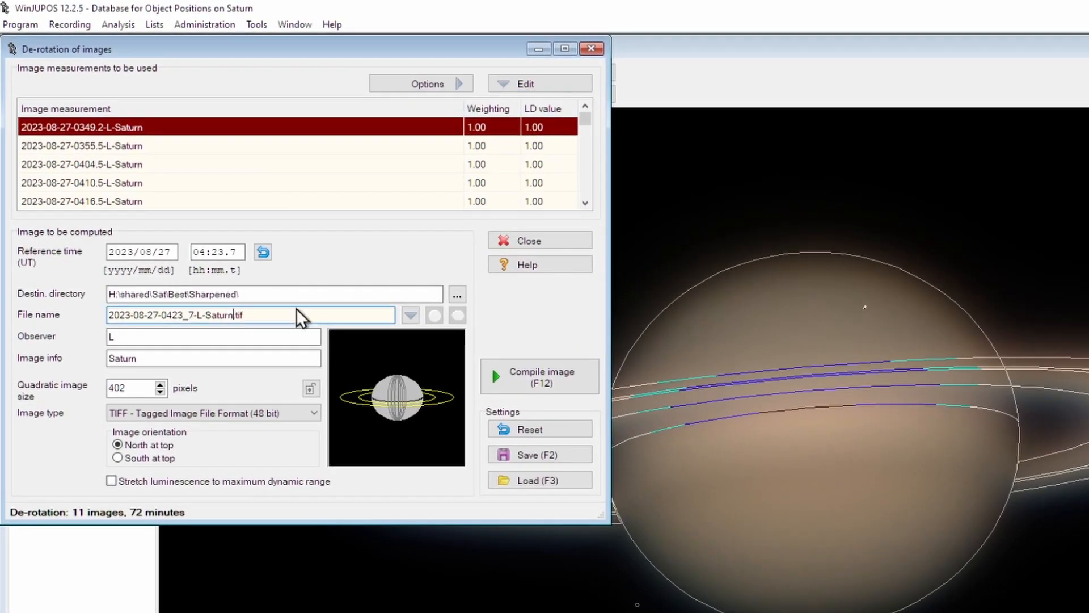
left_click(410, 315)
left_click(204, 336)
left_click(192, 337)
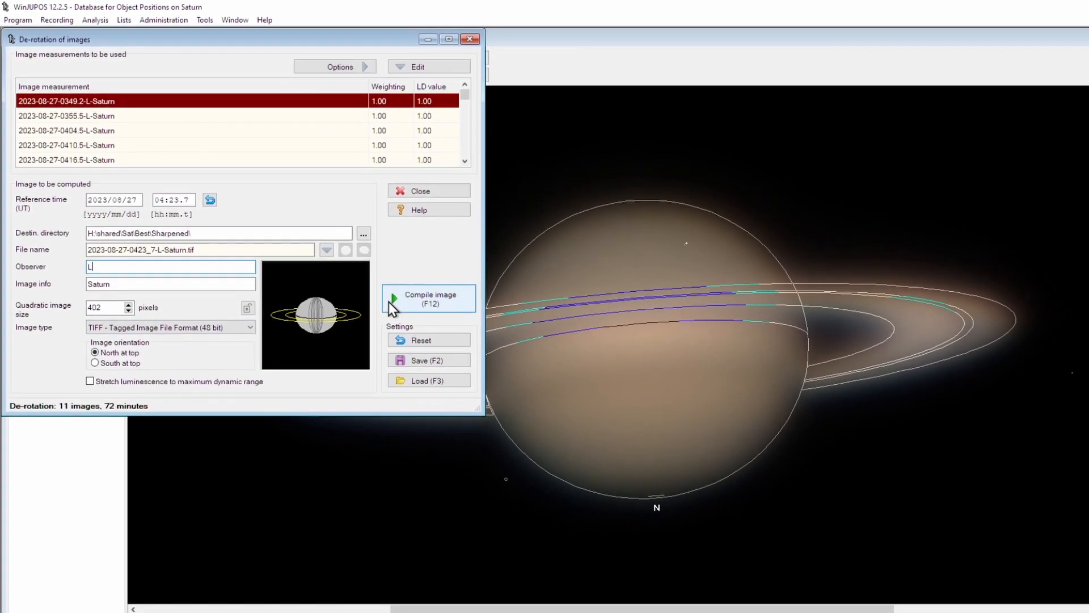
left_click(392, 301)
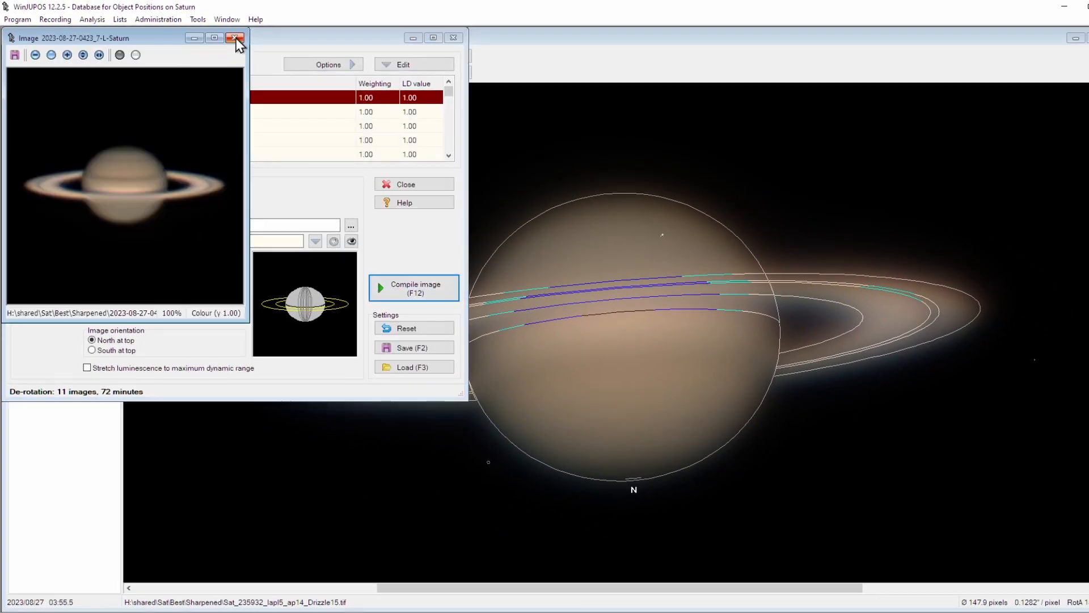
left_click(235, 38)
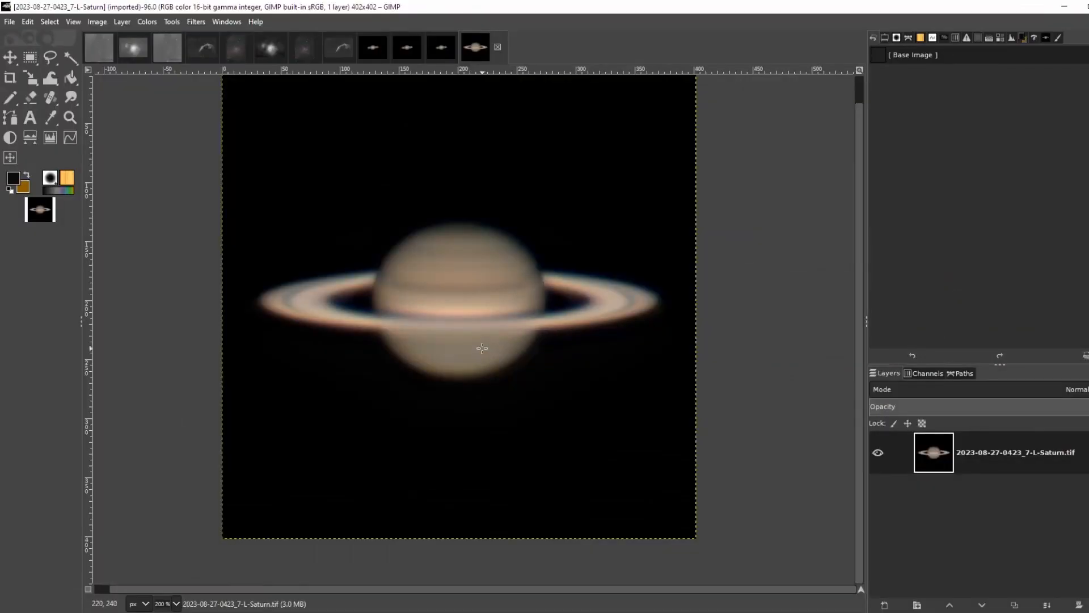
Inspect the de-rotated Saturn image opened in GIMP
scroll(483, 348, "up", 1)
scroll(485, 335, "down", 2)
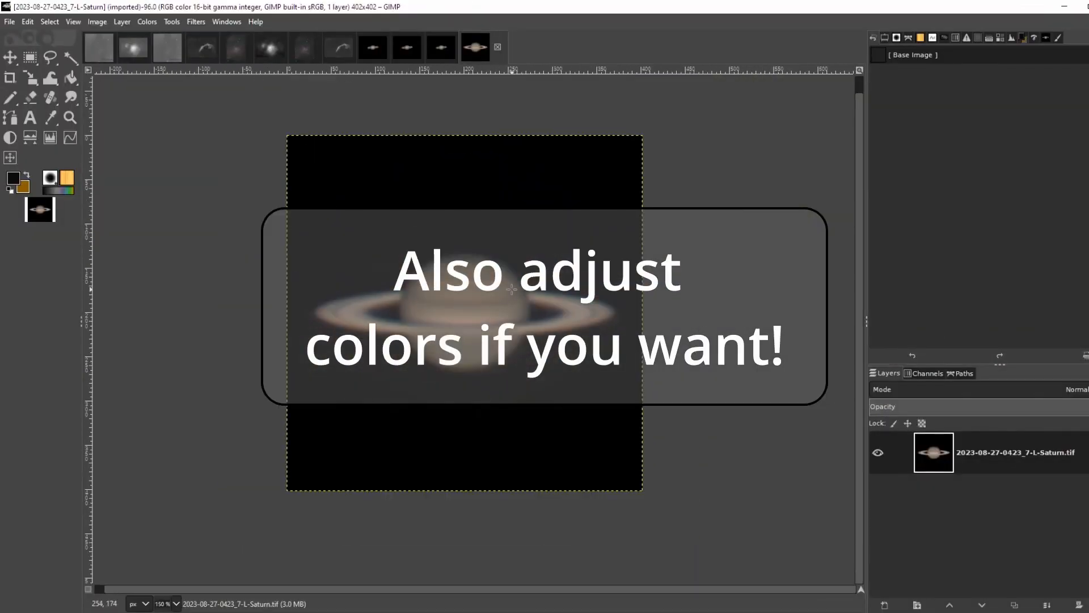